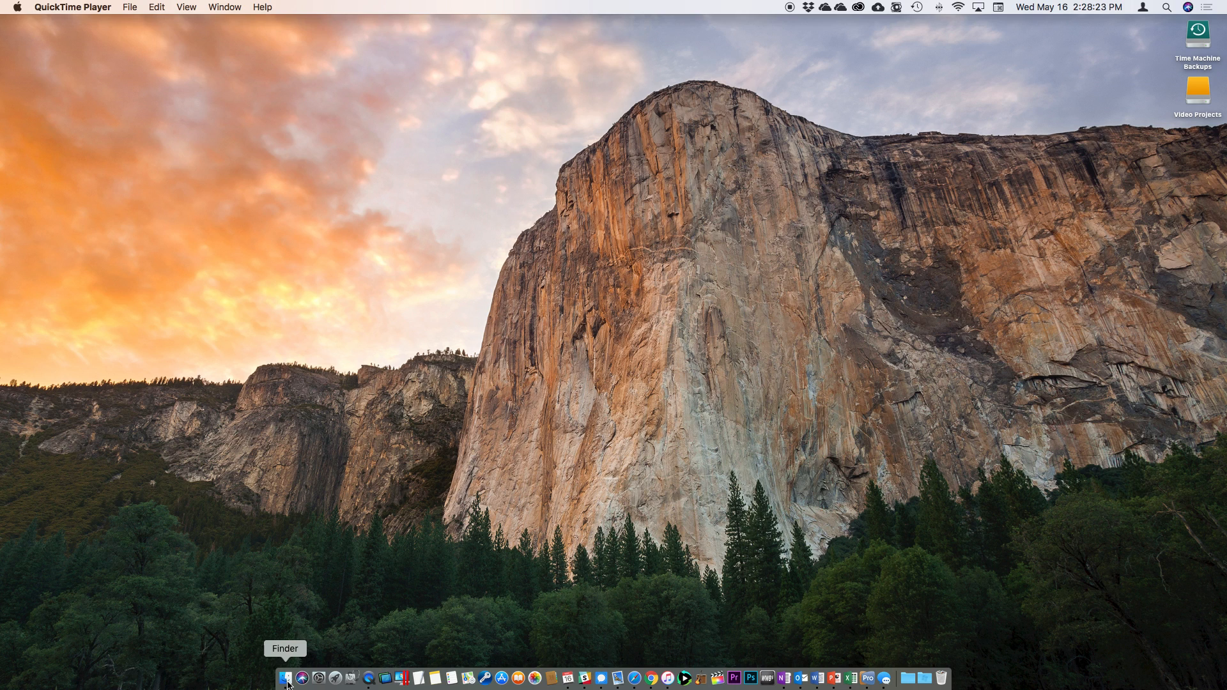
Open a new Finder window on OneDrive's AVL › ProPresenter Sync folder with its 23 items.
right_click(287, 684)
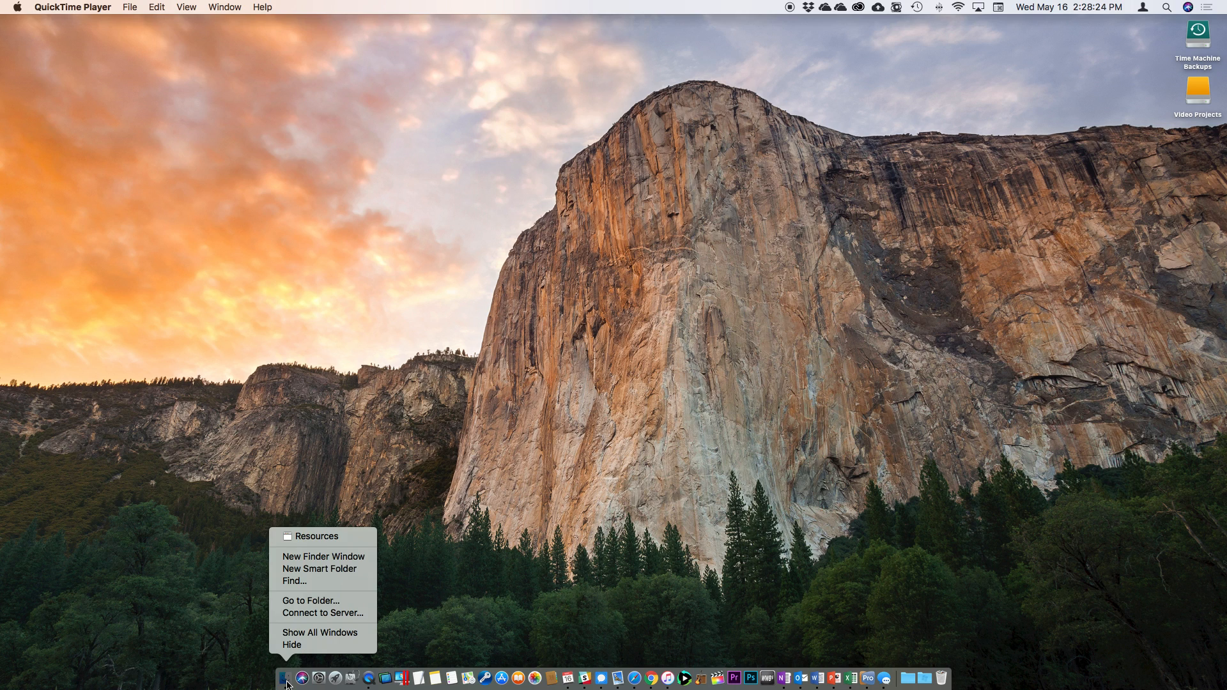
left_click(331, 559)
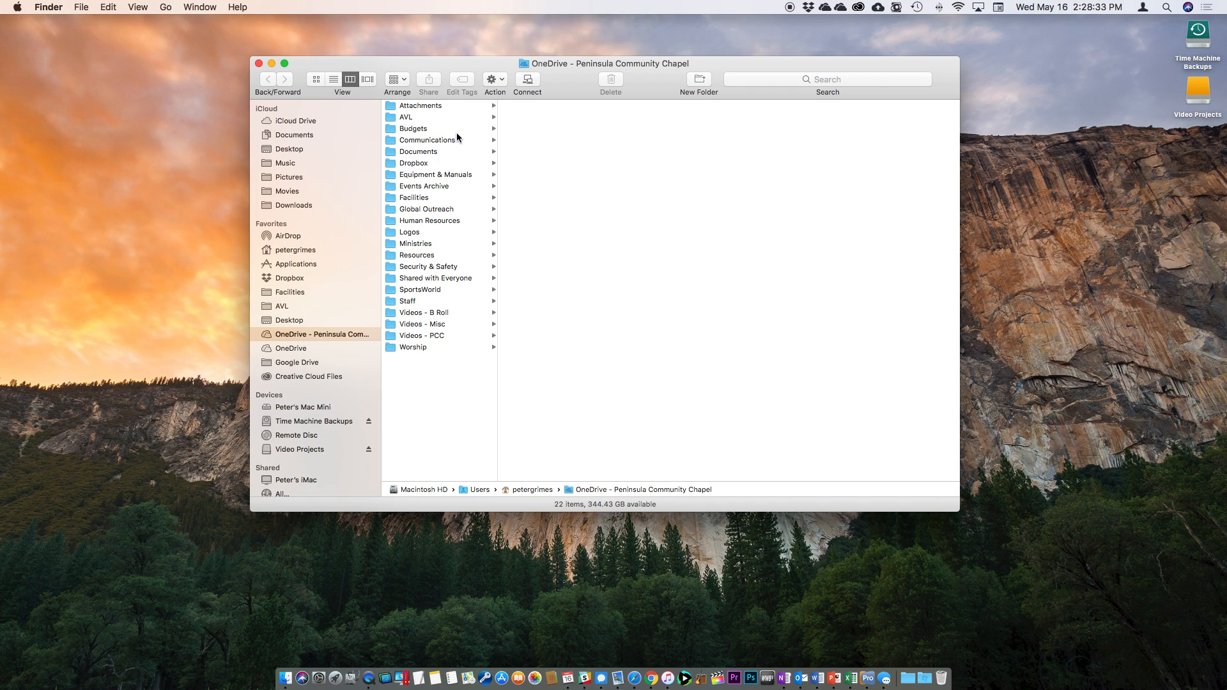
left_click(438, 117)
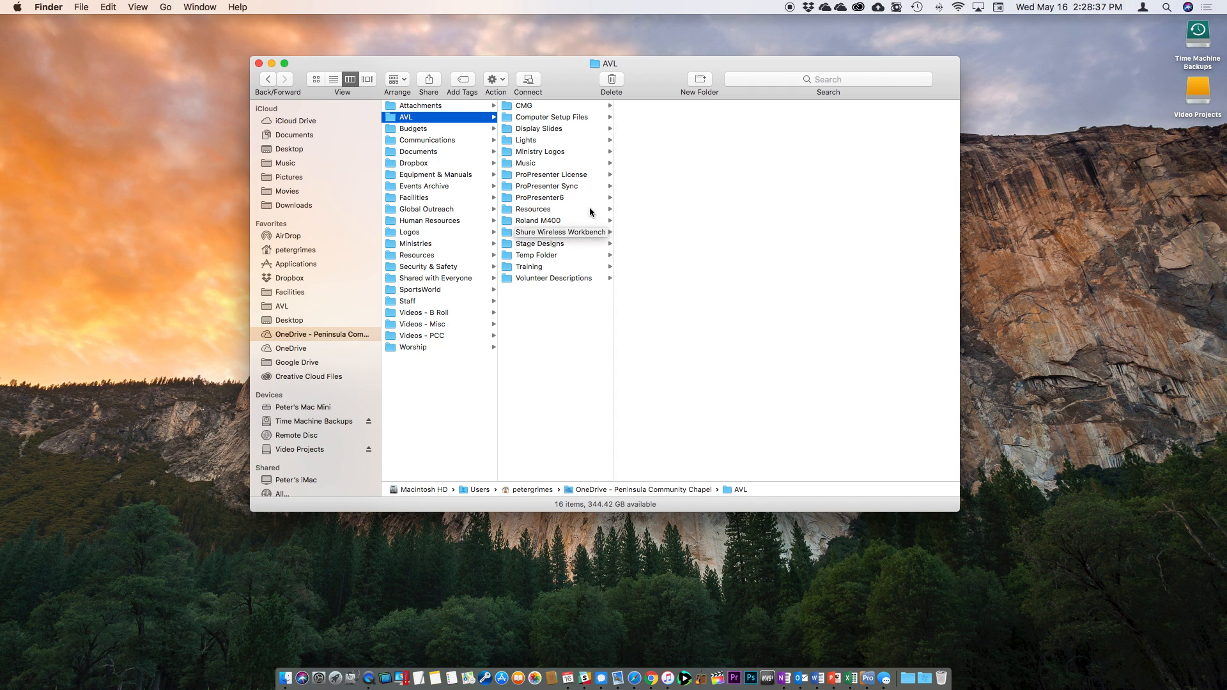
left_click(585, 185)
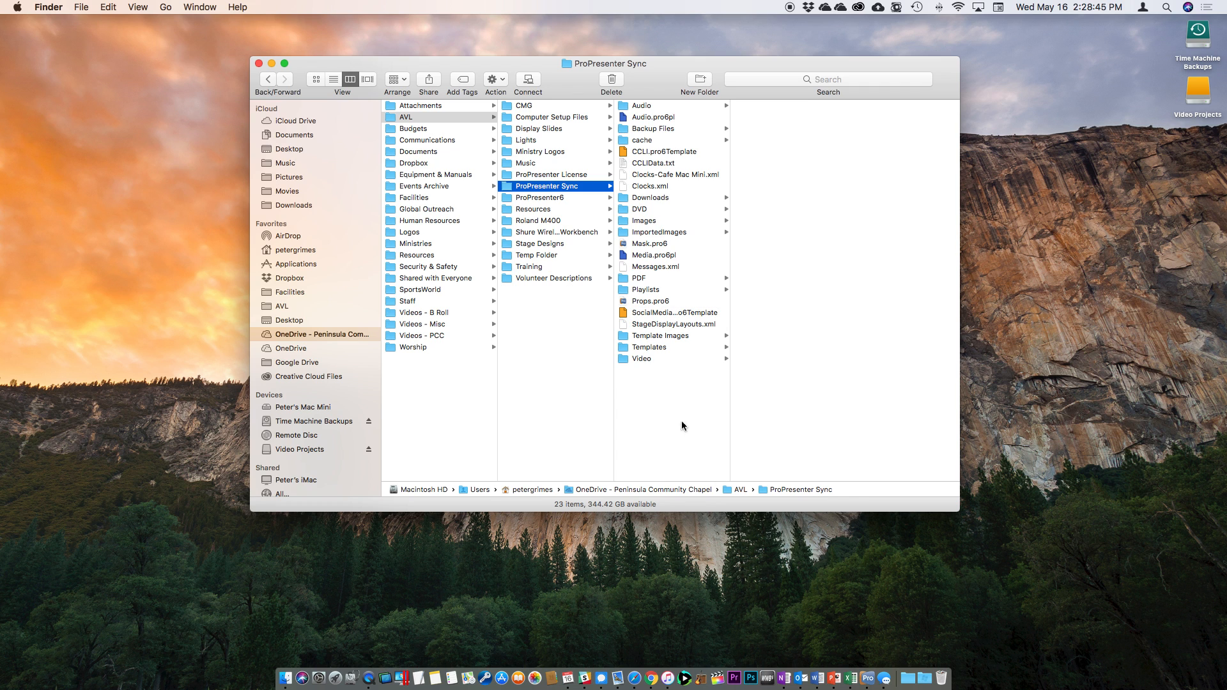
Launch ProPresenter 6, open General preferences, and reveal the ProPresenter Sync support-files folder in Finder.
left_click(867, 677)
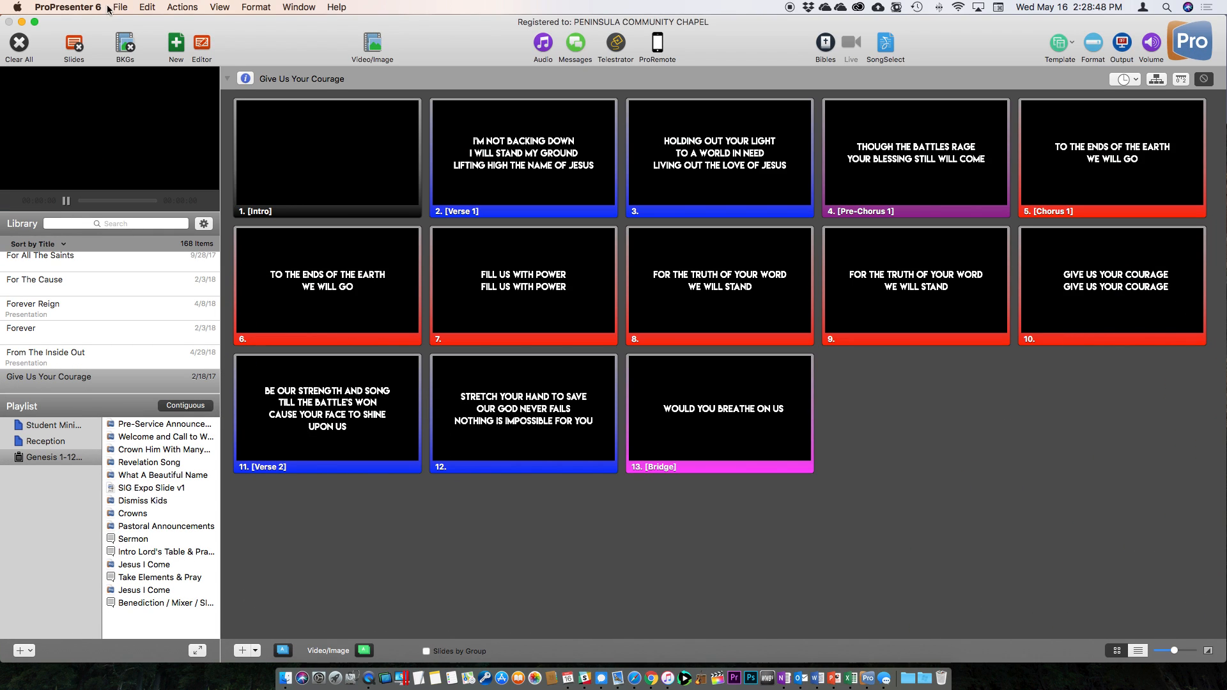
left_click(108, 8)
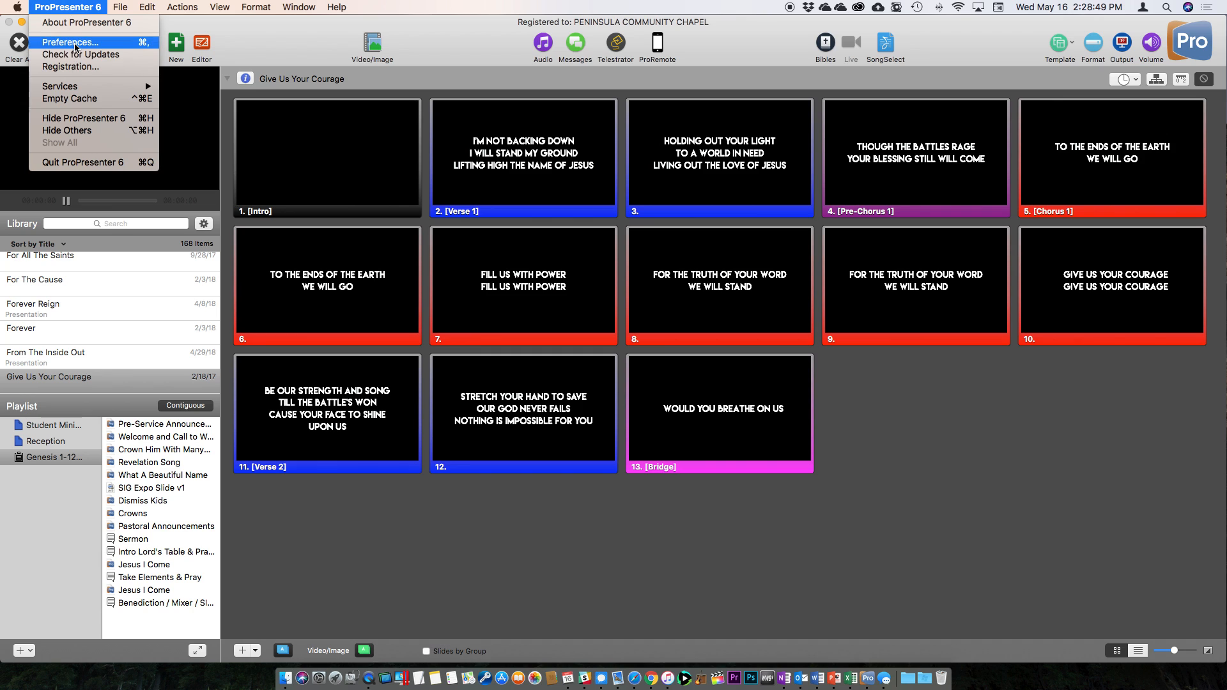
left_click(440, 255)
key("super+comma")
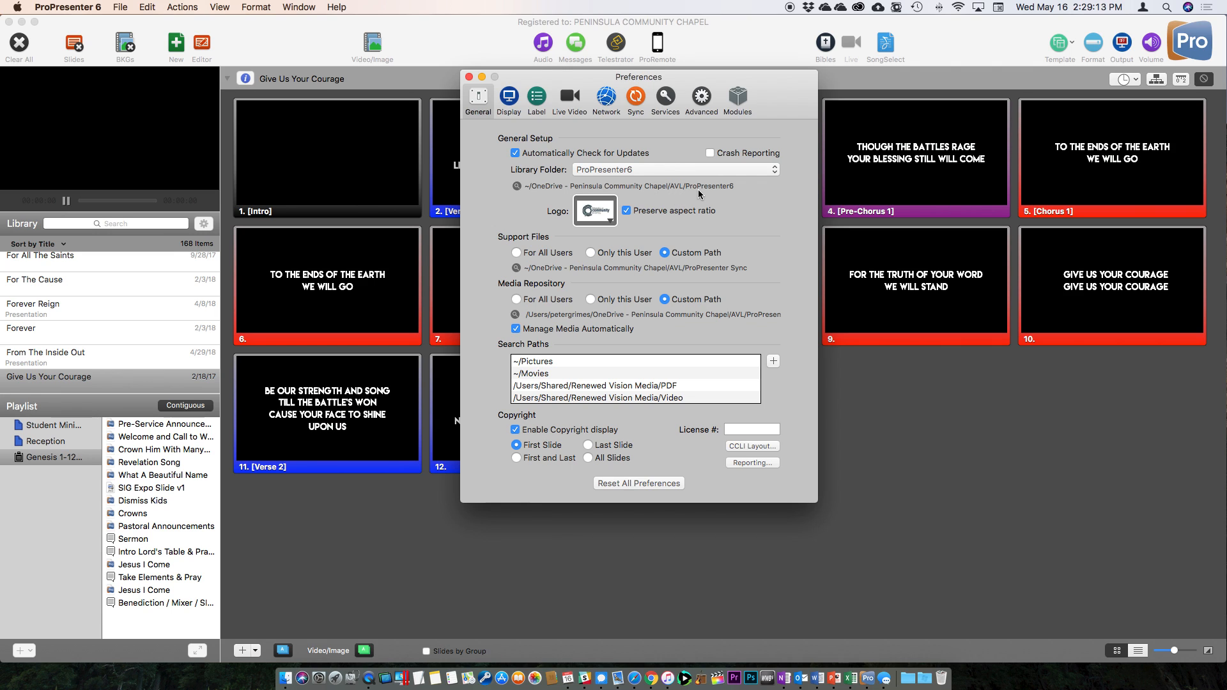
left_click(516, 267)
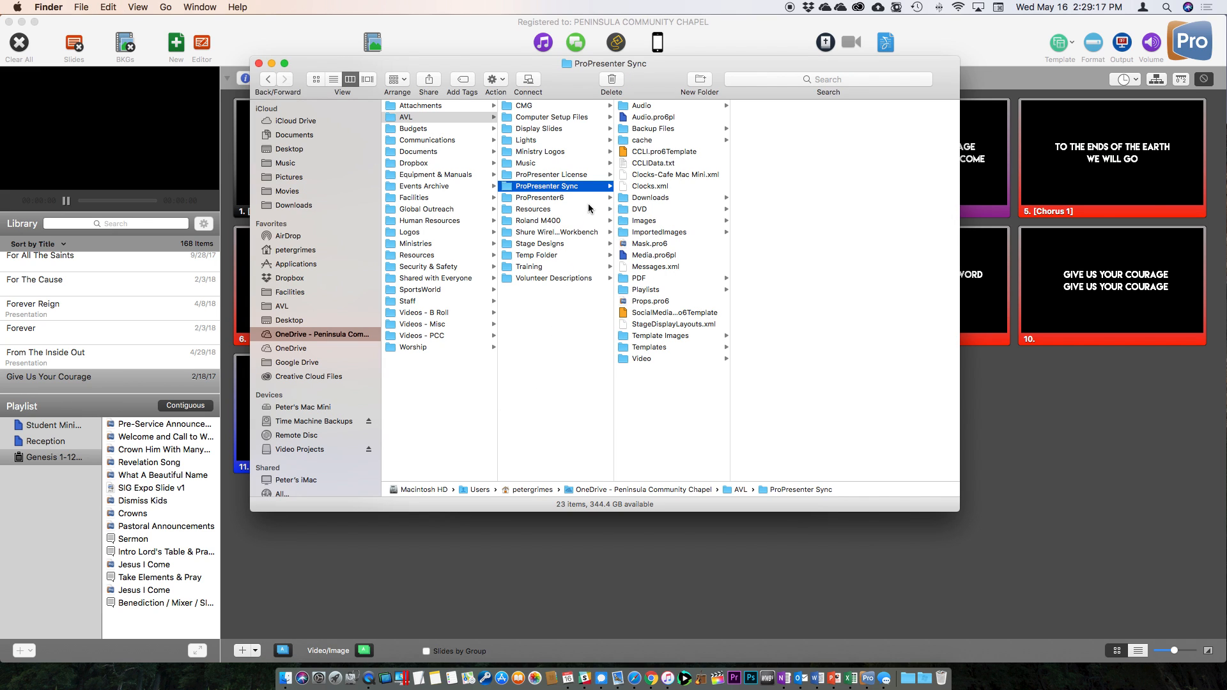
left_click(565, 198)
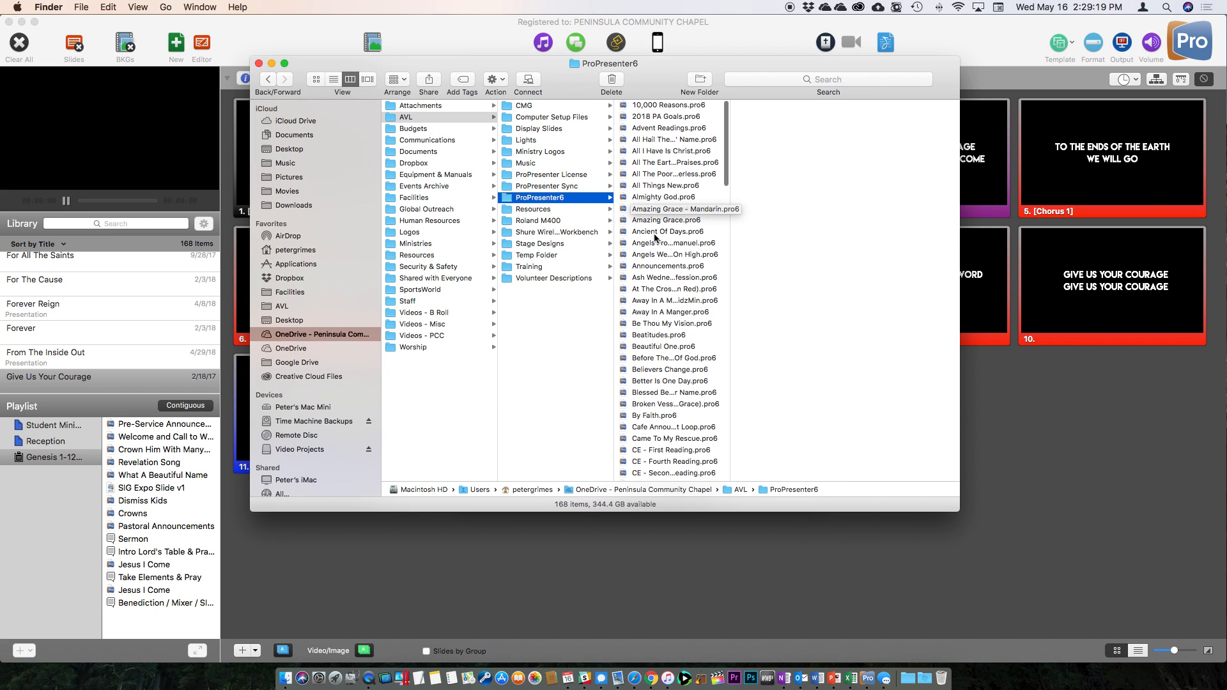
scroll(656, 232, "down", 10)
scroll(656, 232, "up", 10)
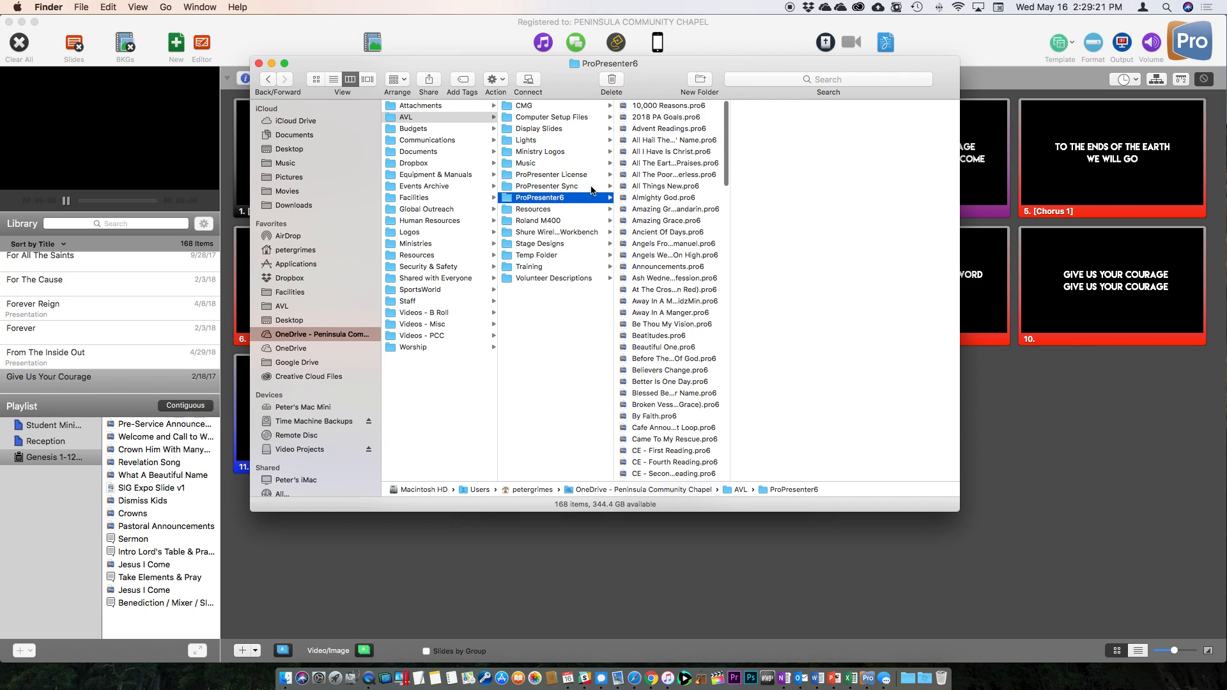
key("Up")
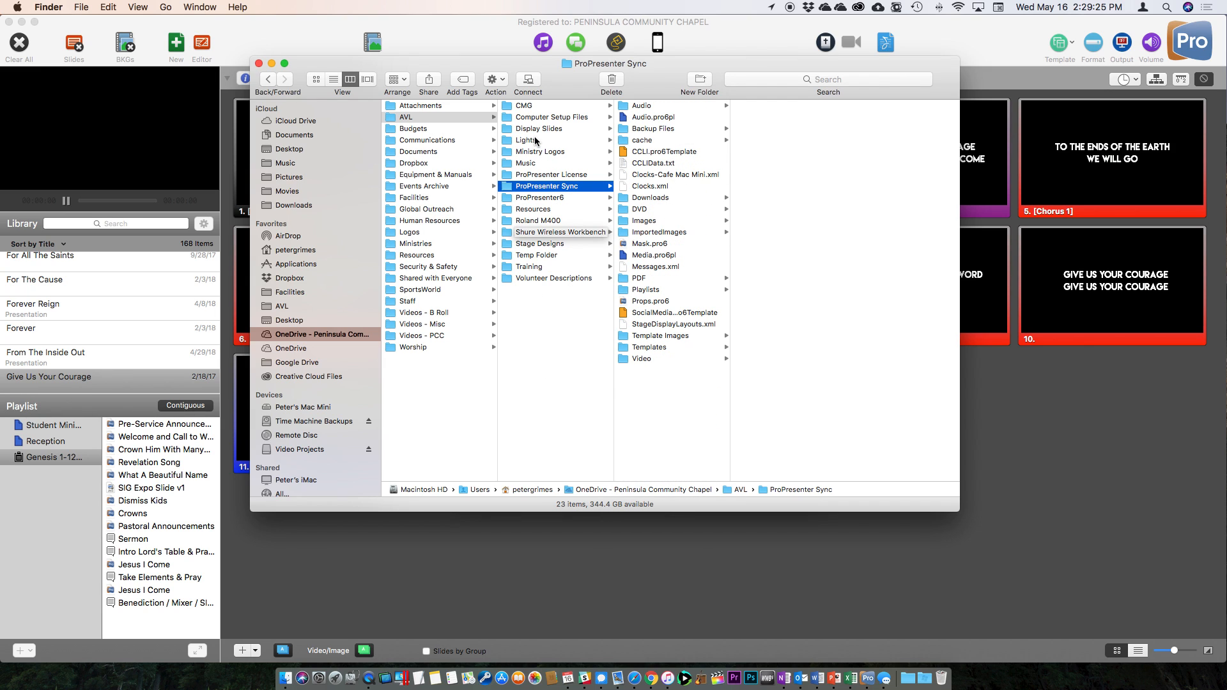
left_click(549, 107)
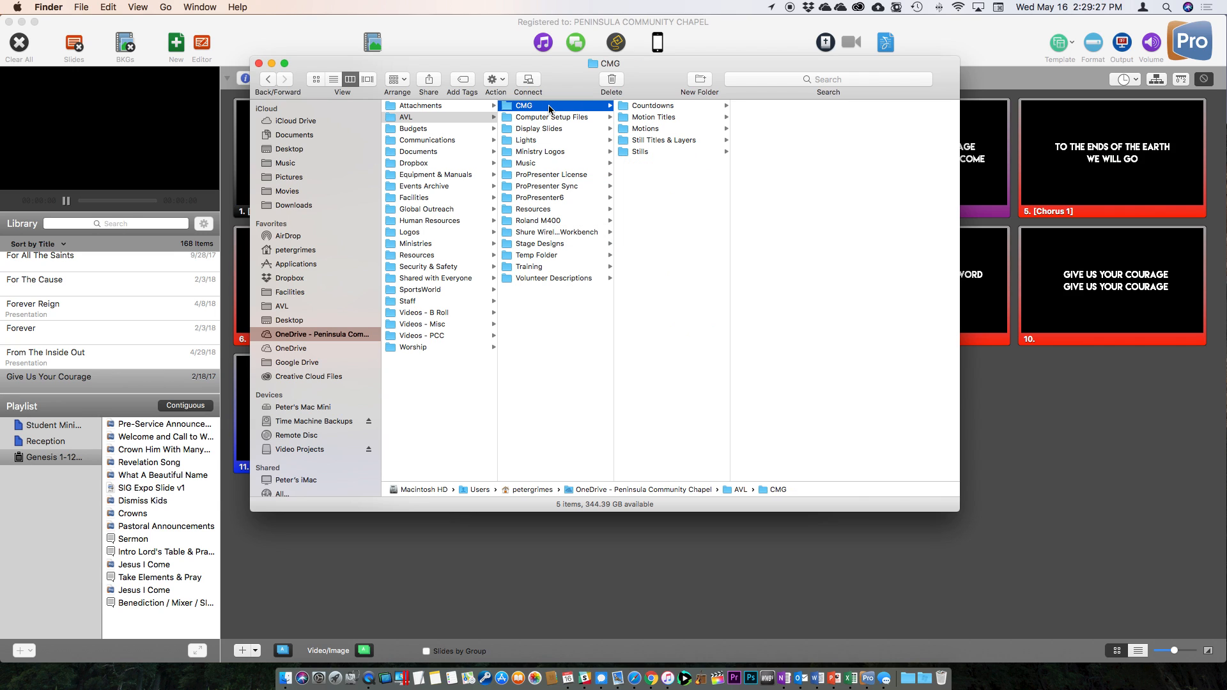
left_click(587, 119)
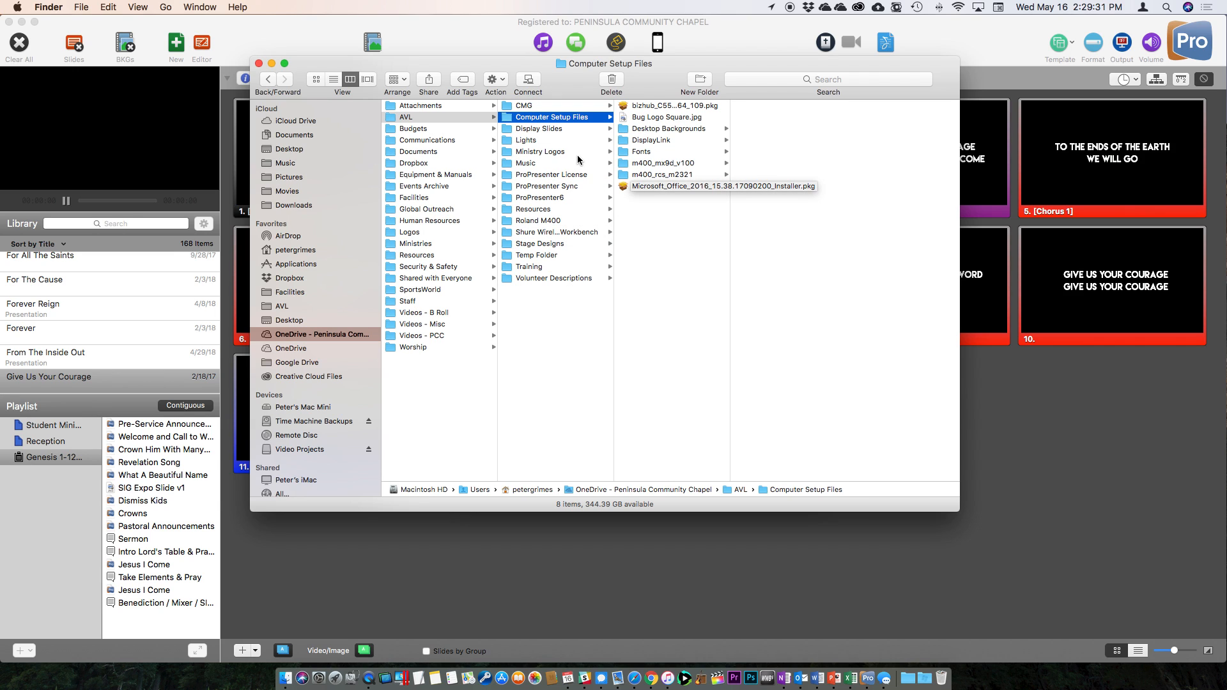
left_click(574, 130)
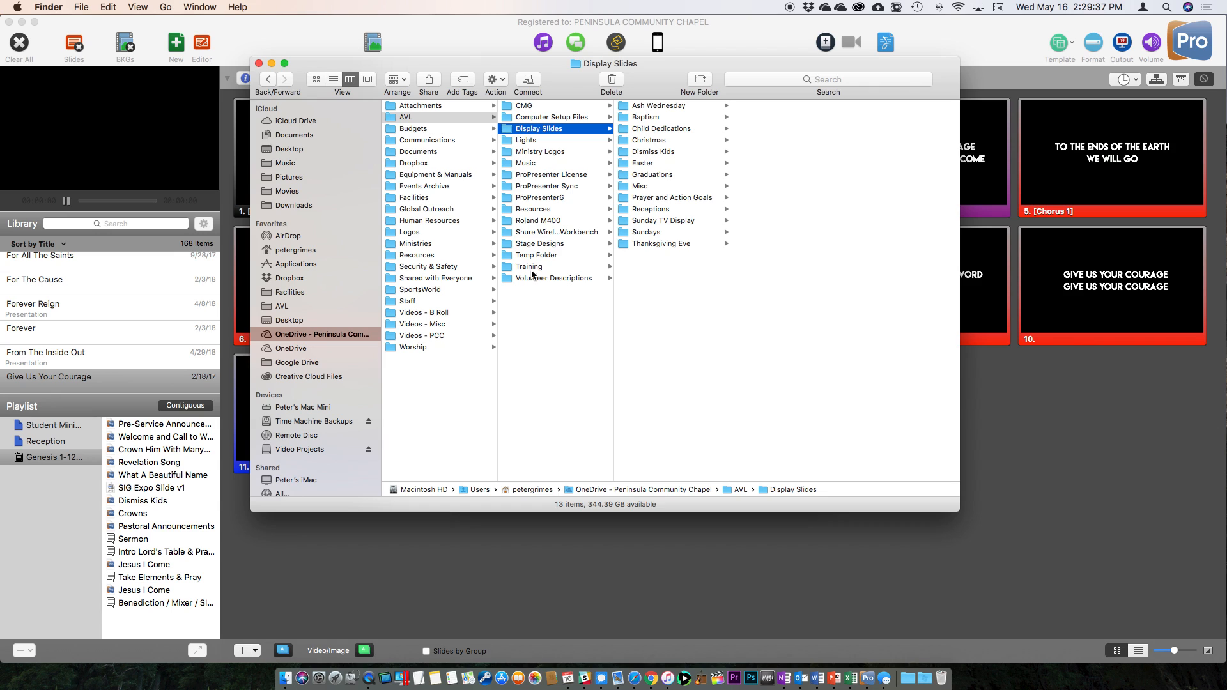
left_click(575, 186)
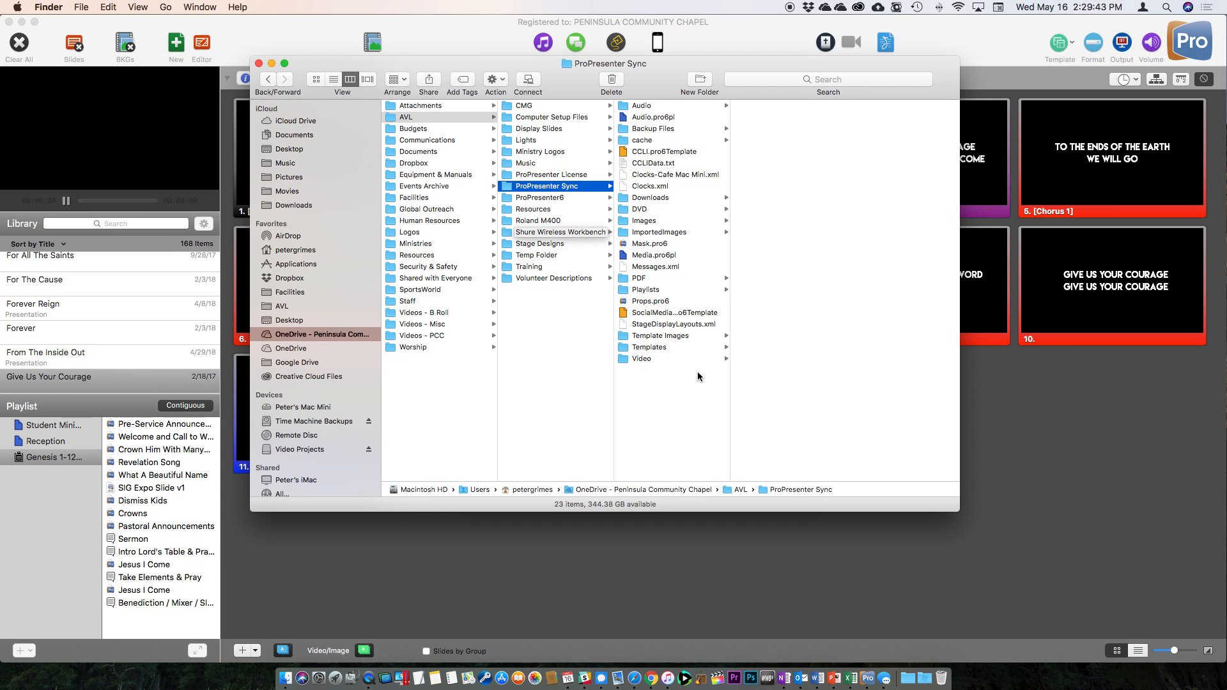
Open the Images folder in ProPresenter Sync and browse its 197 image files.
left_click(673, 224)
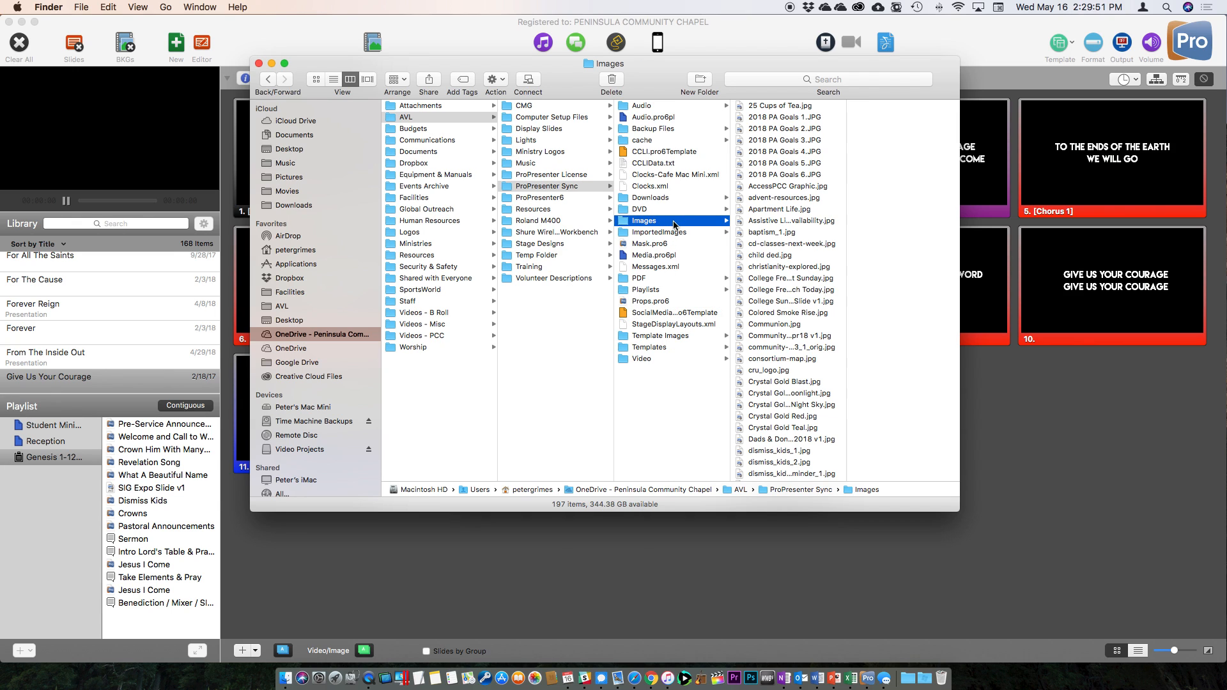
scroll(773, 313, "down", 15)
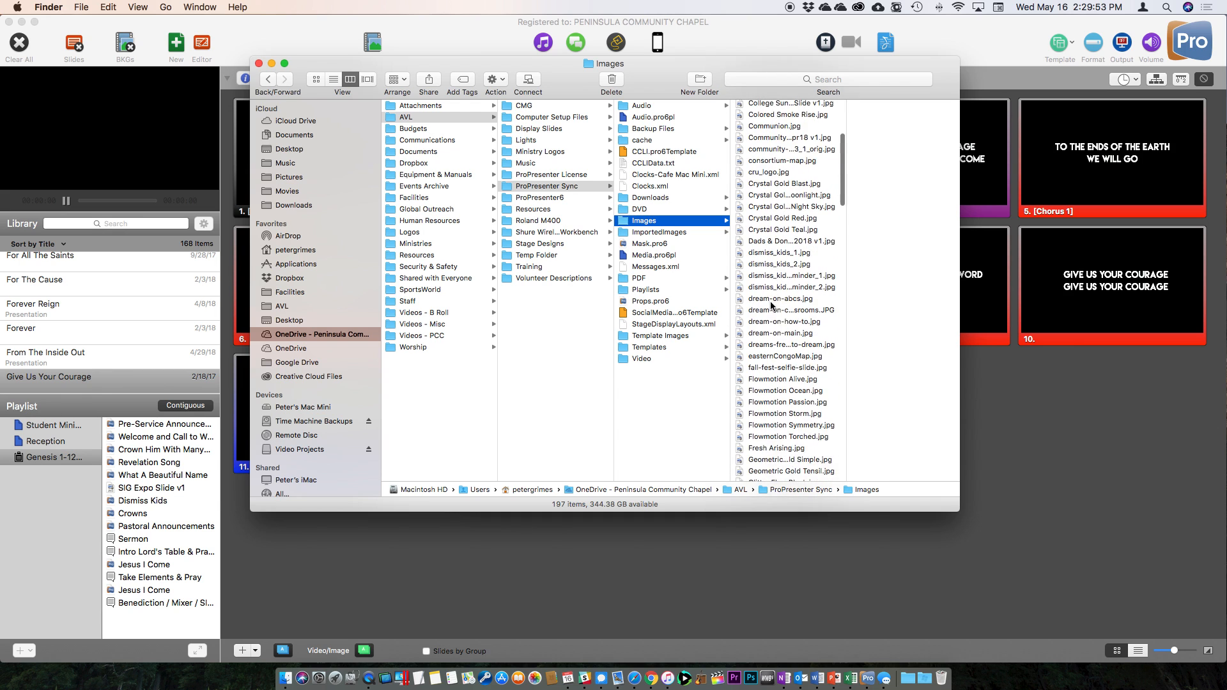
scroll(775, 304, "down", 15)
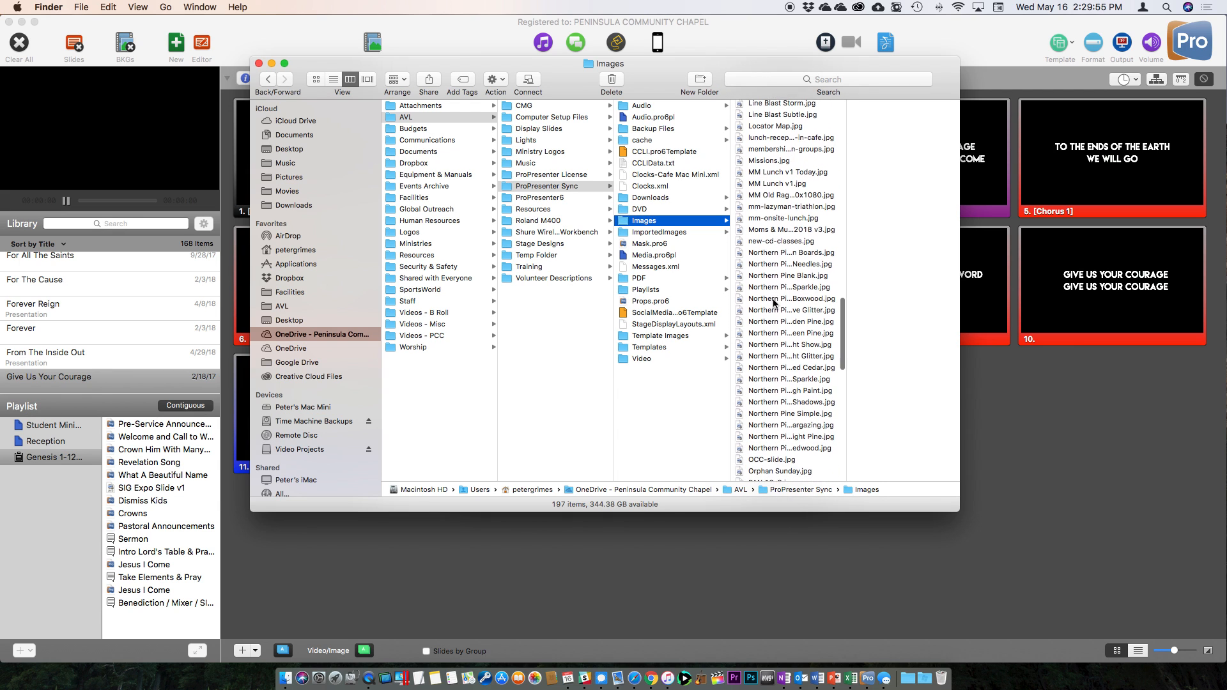
scroll(774, 304, "up", 15)
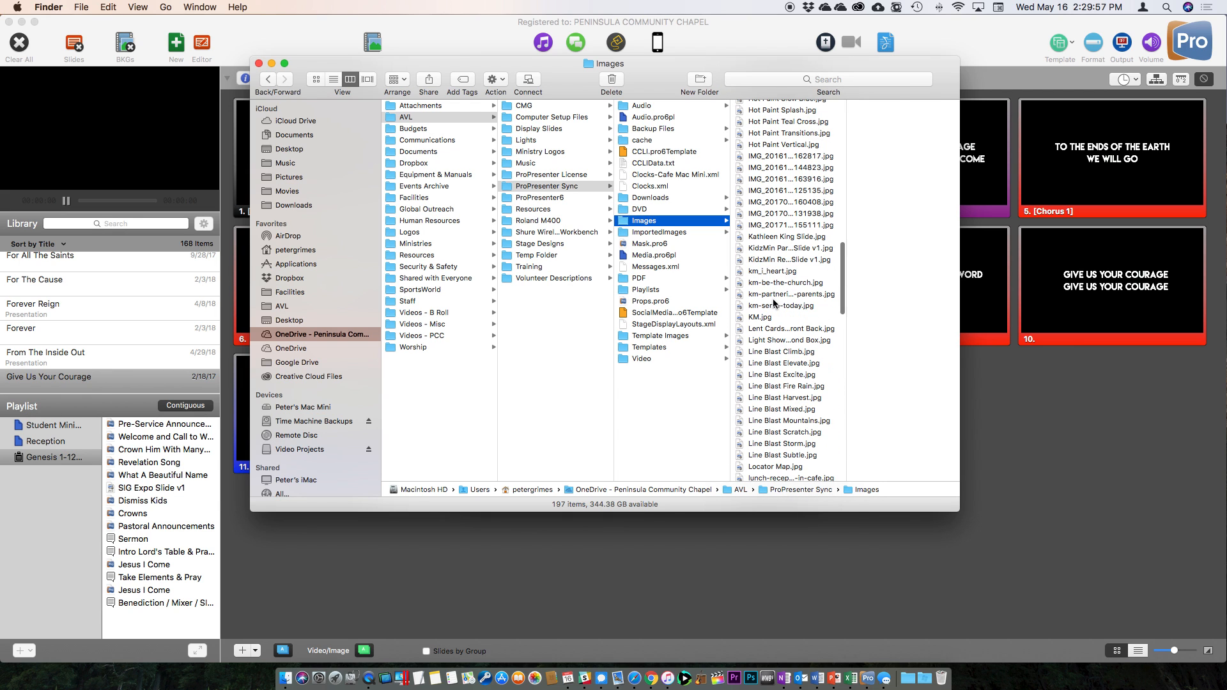
scroll(774, 304, "up", 10)
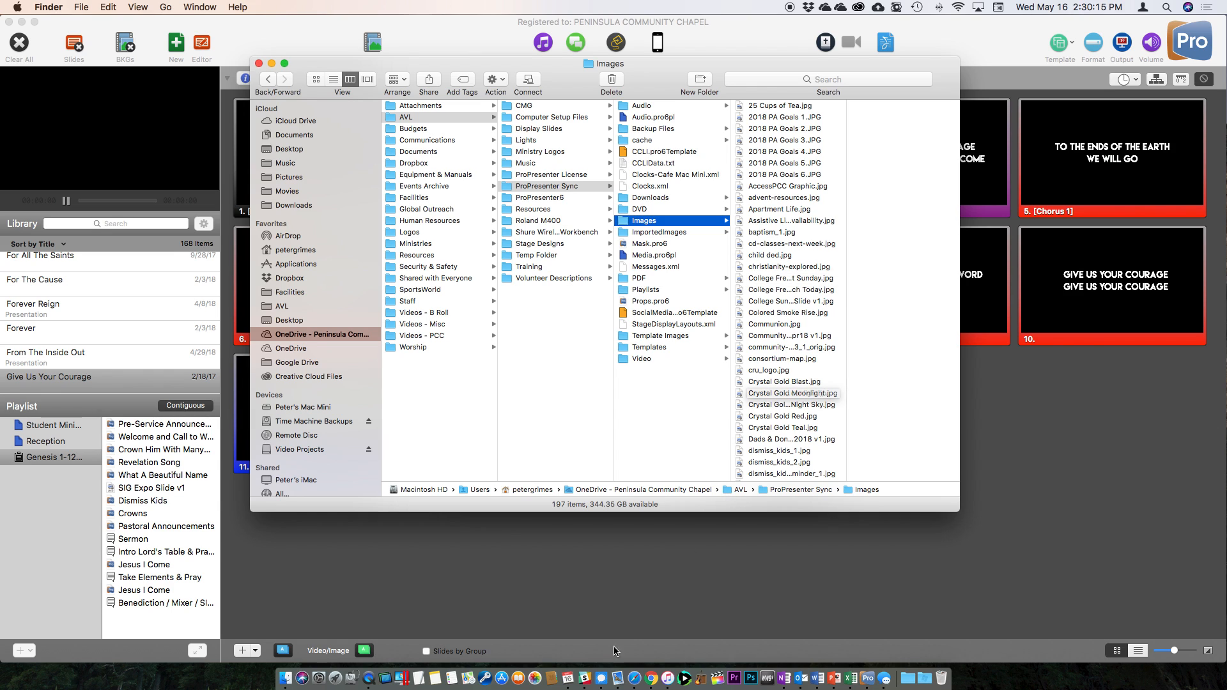
From the May 20 Sunday Worship plan in Planning Center, download SWJR 2018 Volunteers Slide v2.jpg.
right_click(634, 681)
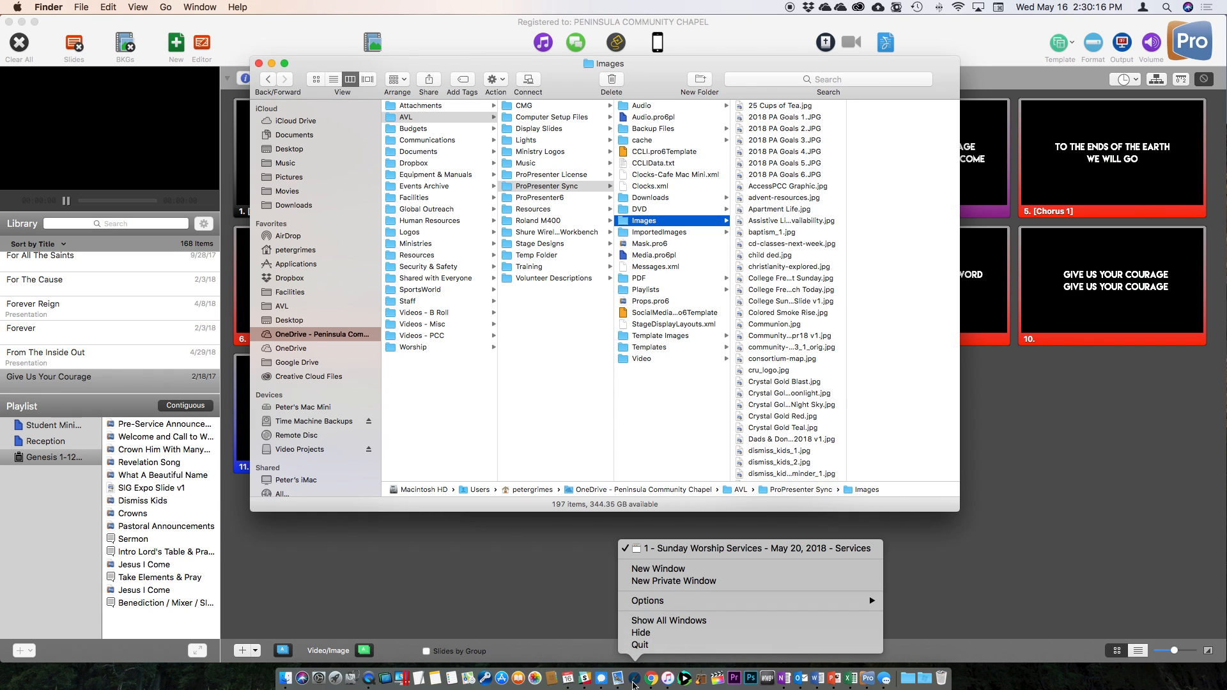
left_click(670, 570)
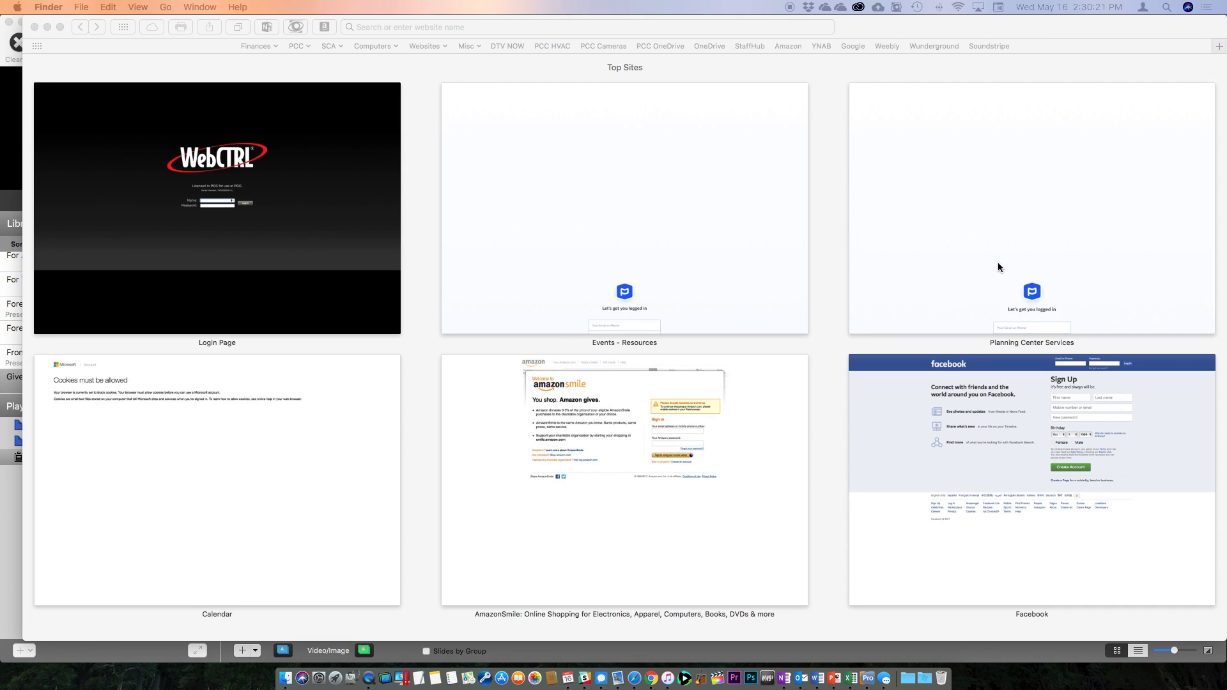
left_click(991, 247)
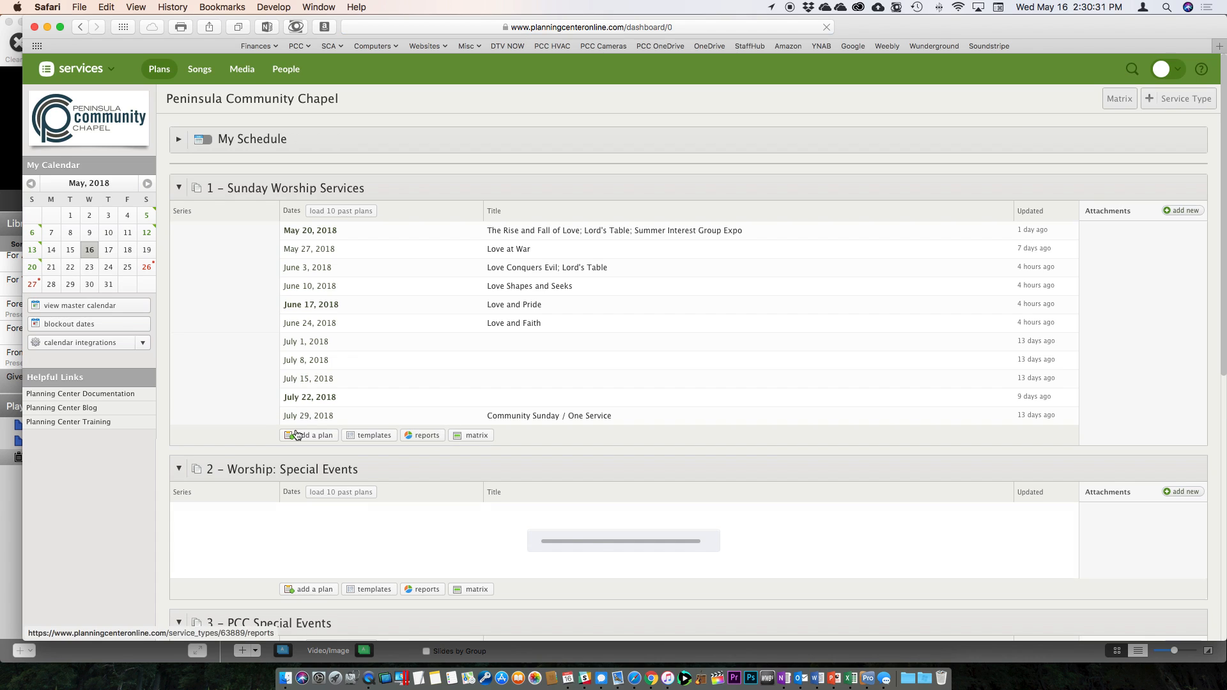
left_click(377, 228)
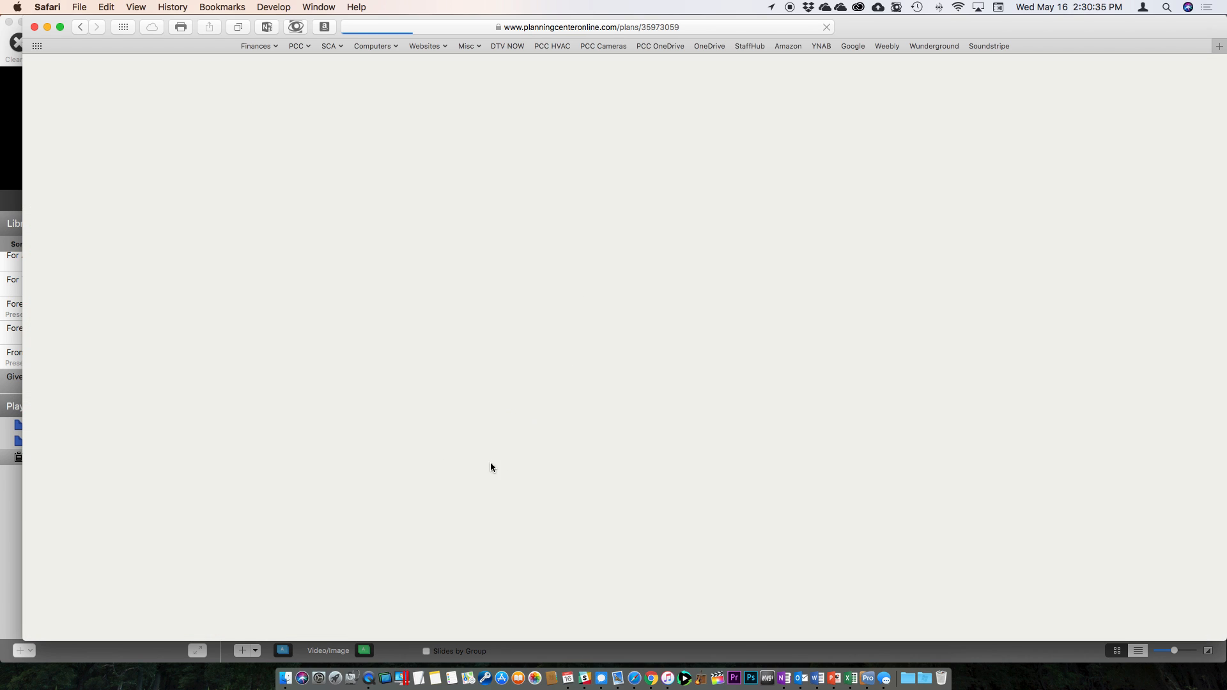
scroll(512, 451, "down", 10)
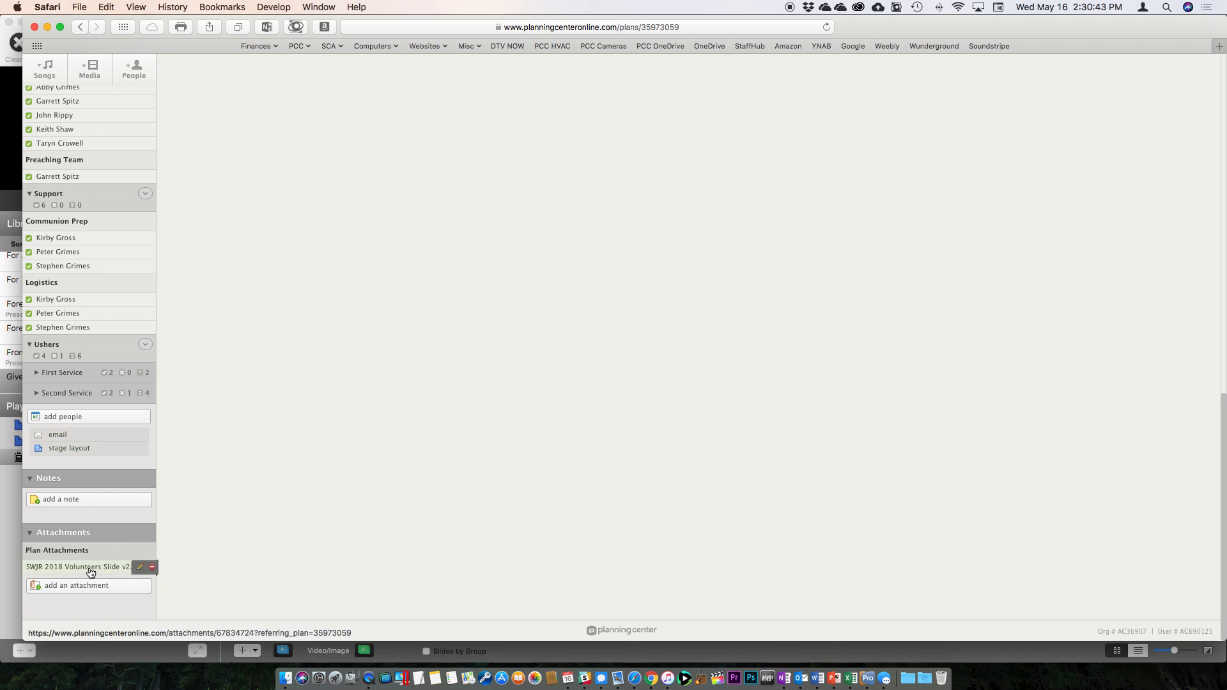
left_click(90, 569)
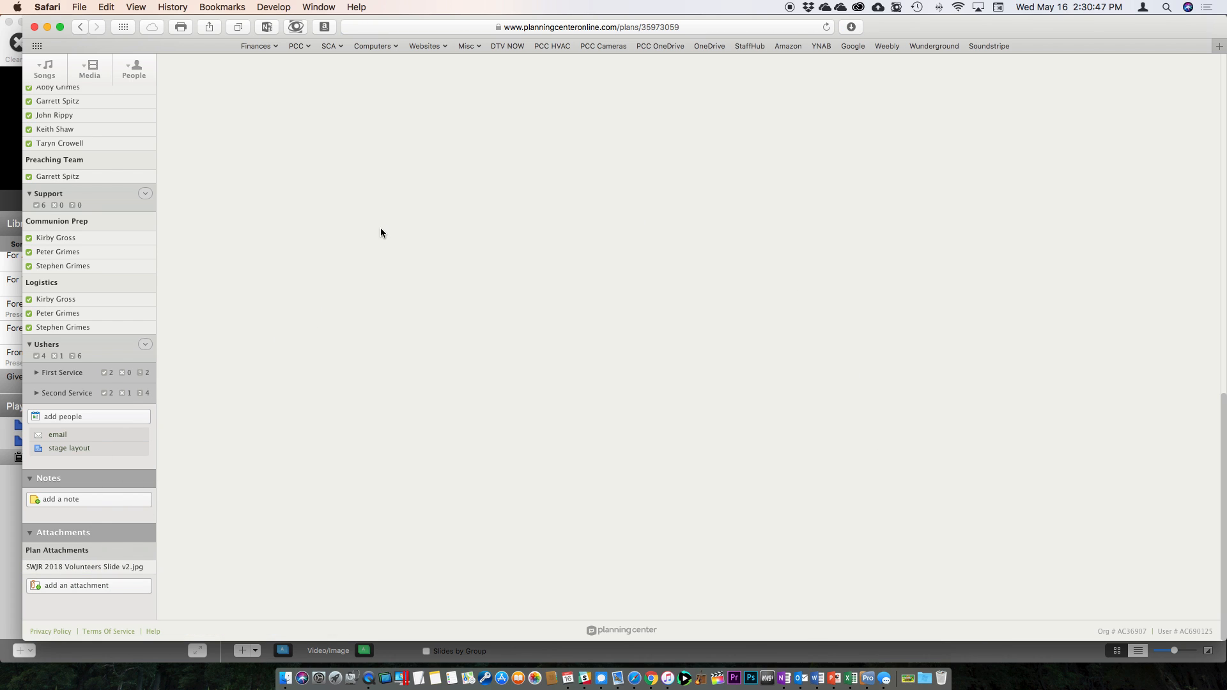
Close Safari and move SWJR 2018 Volunteers Slide v2.jpg from Downloads into the Images folder.
left_click(35, 29)
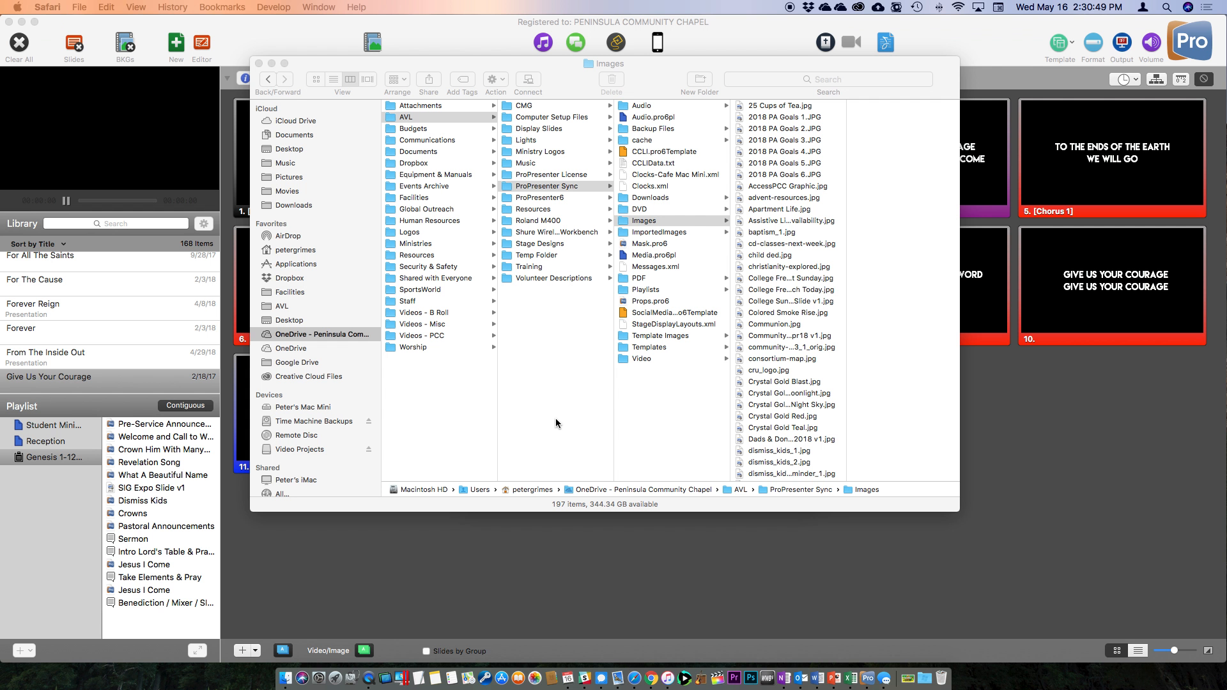
left_click(665, 420)
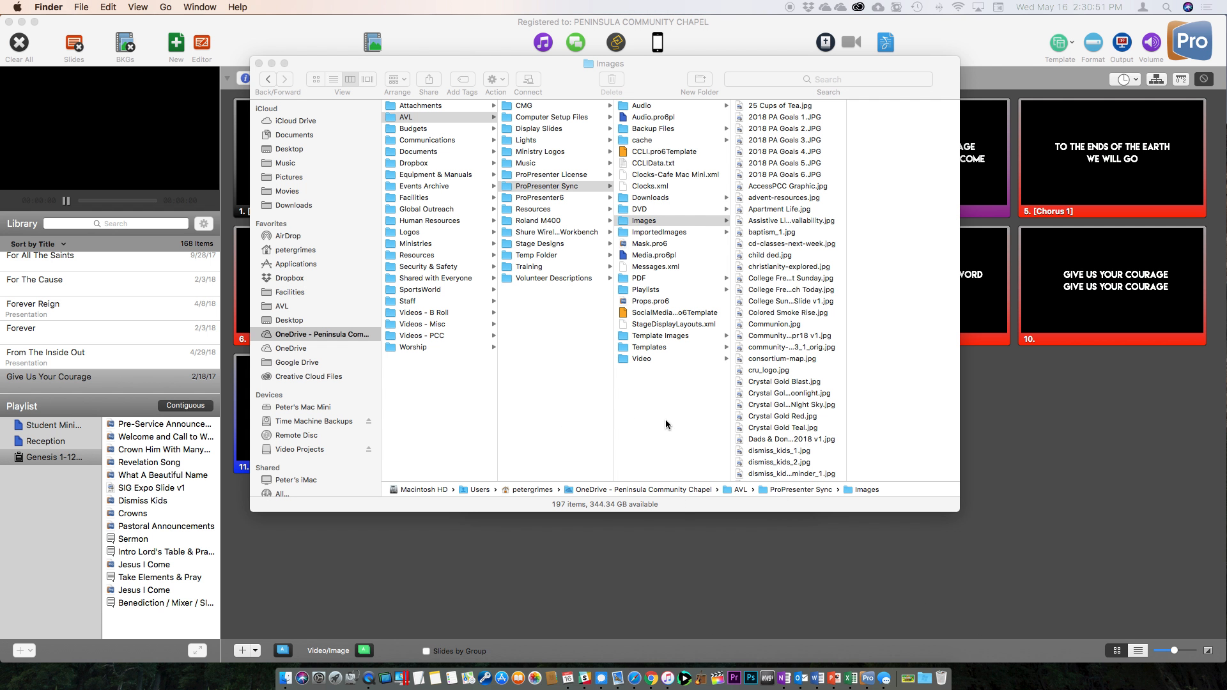
left_click(912, 682)
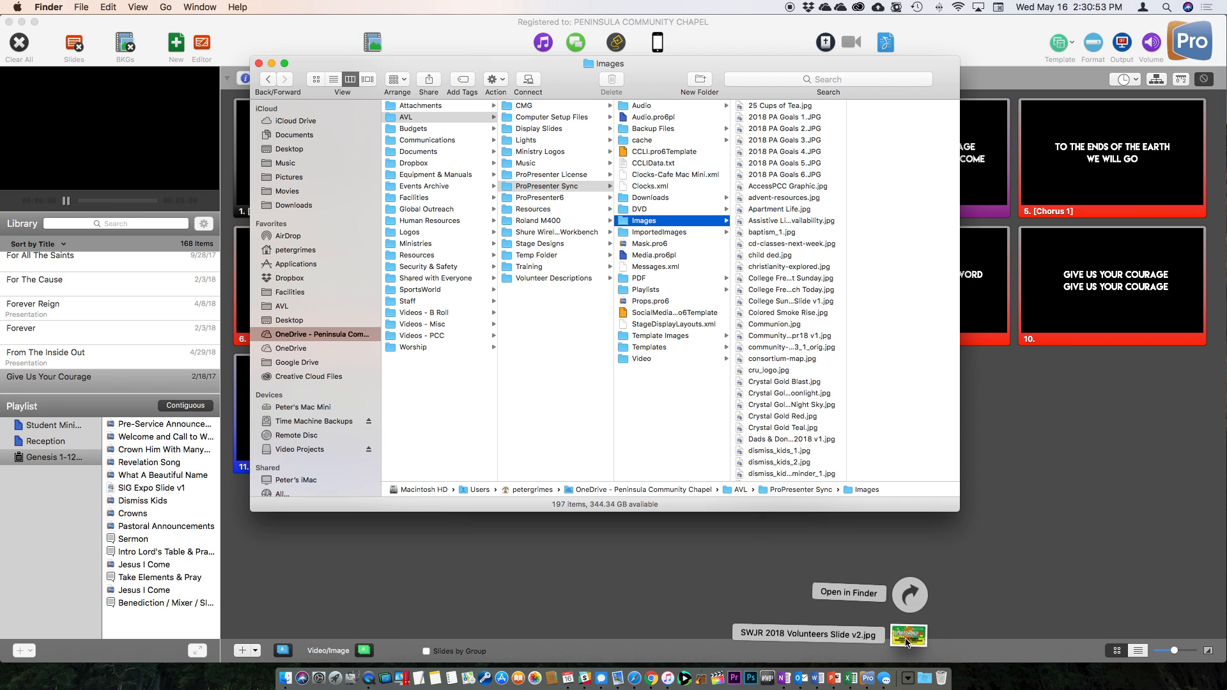
left_click_drag(911, 636, 798, 378)
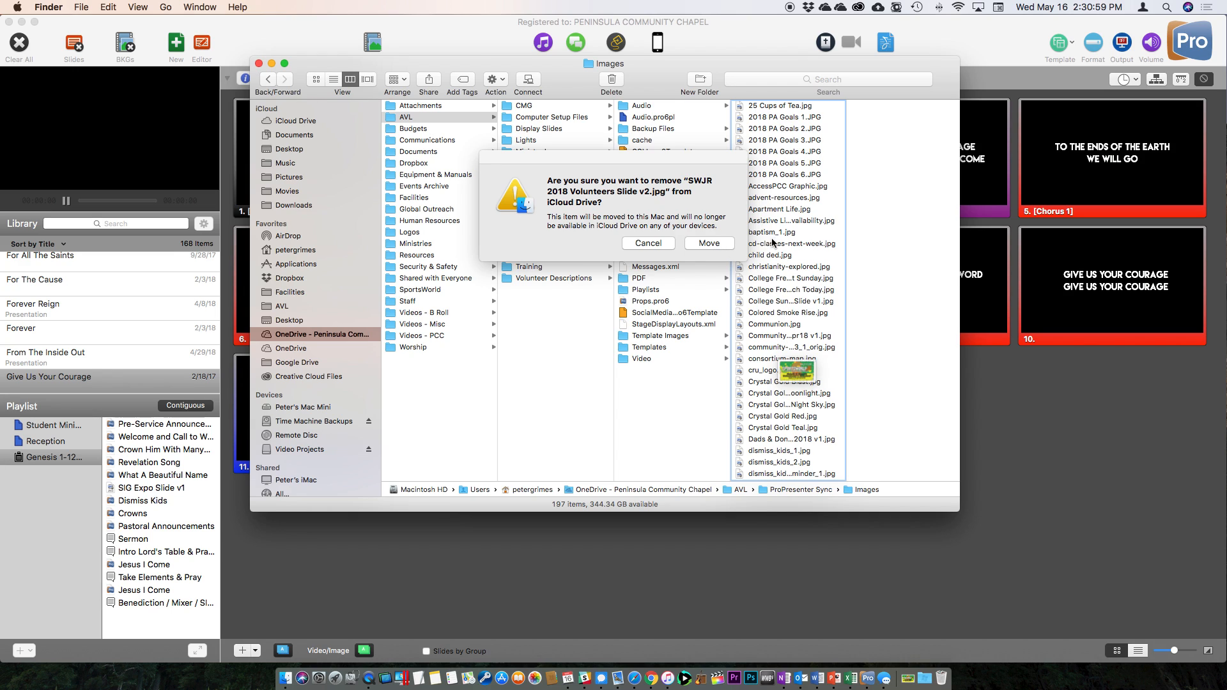
left_click(710, 243)
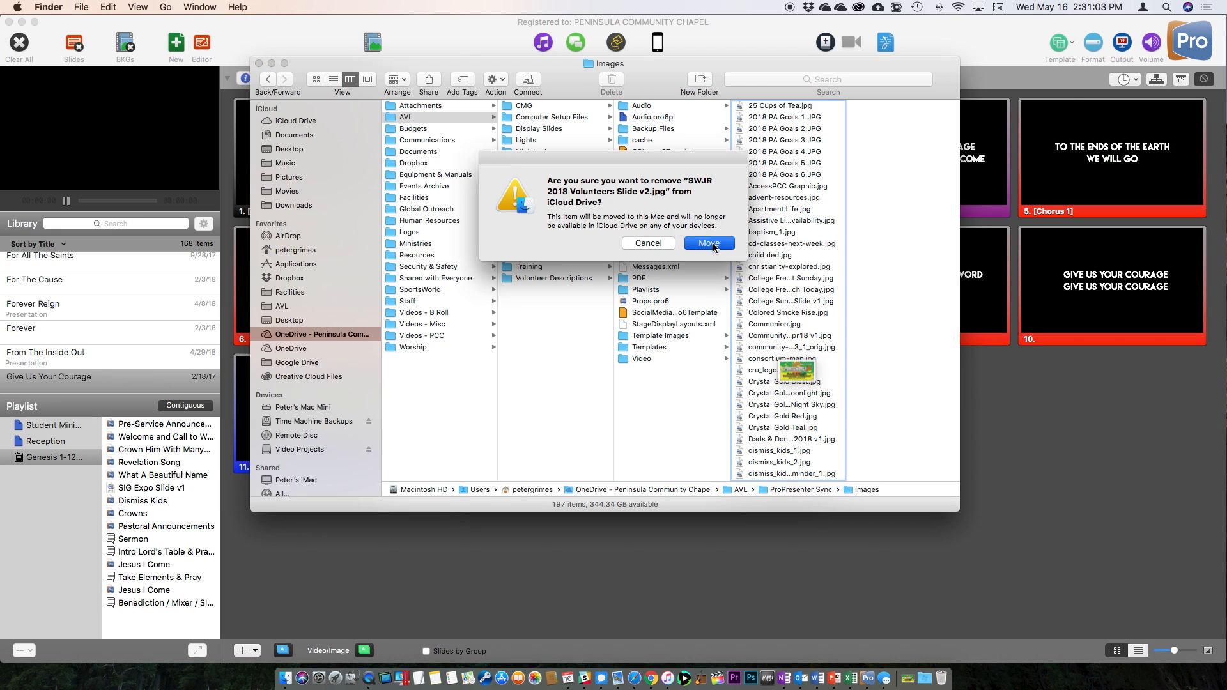
scroll(771, 448, "down", 3)
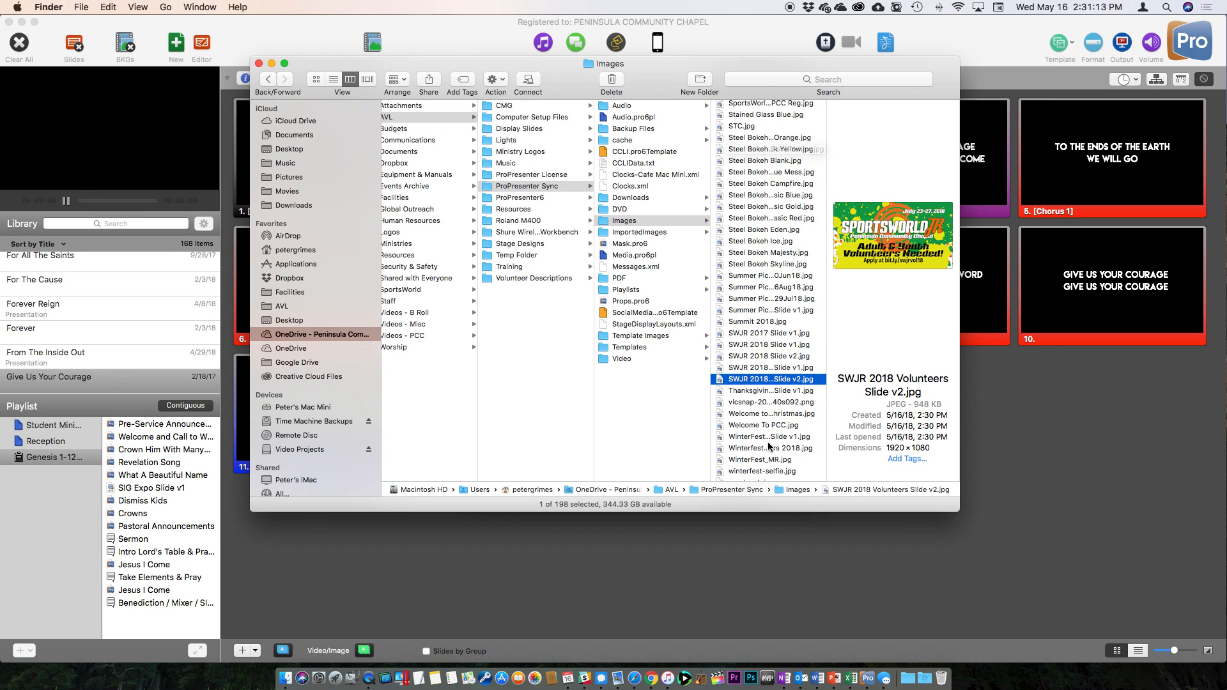
Show ProPresenter's Video/Image bin with the 45-item Announcements collection, then bring Finder forward.
left_click(746, 34)
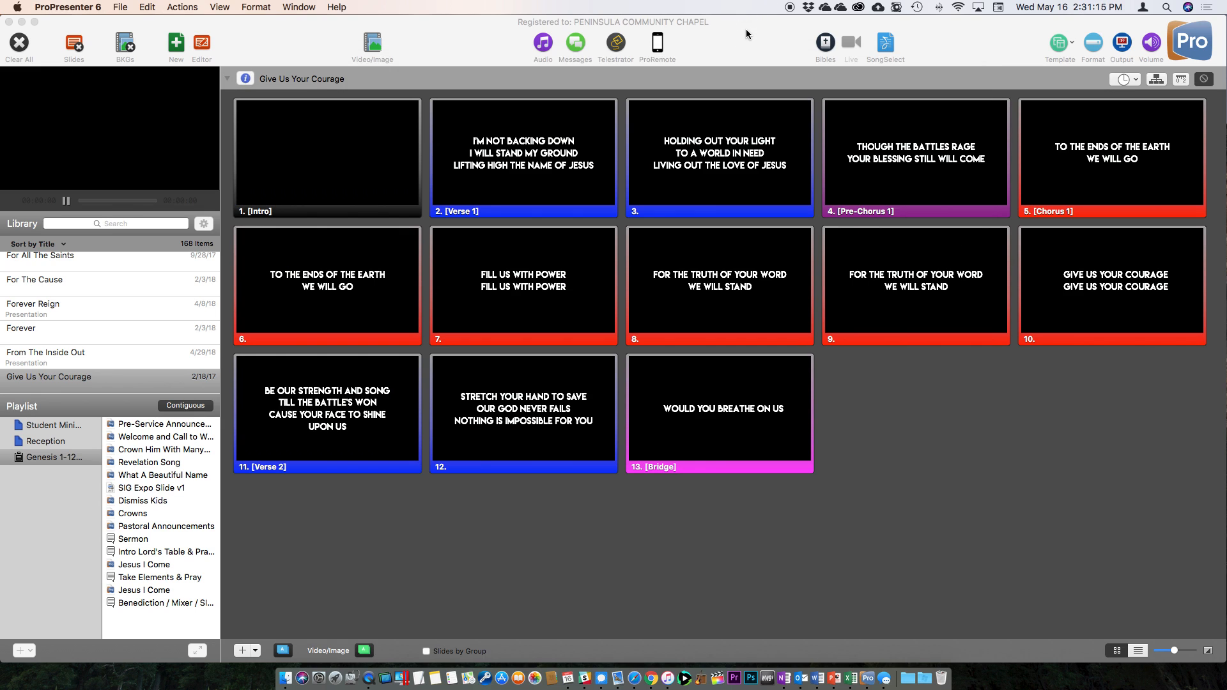
left_click(374, 43)
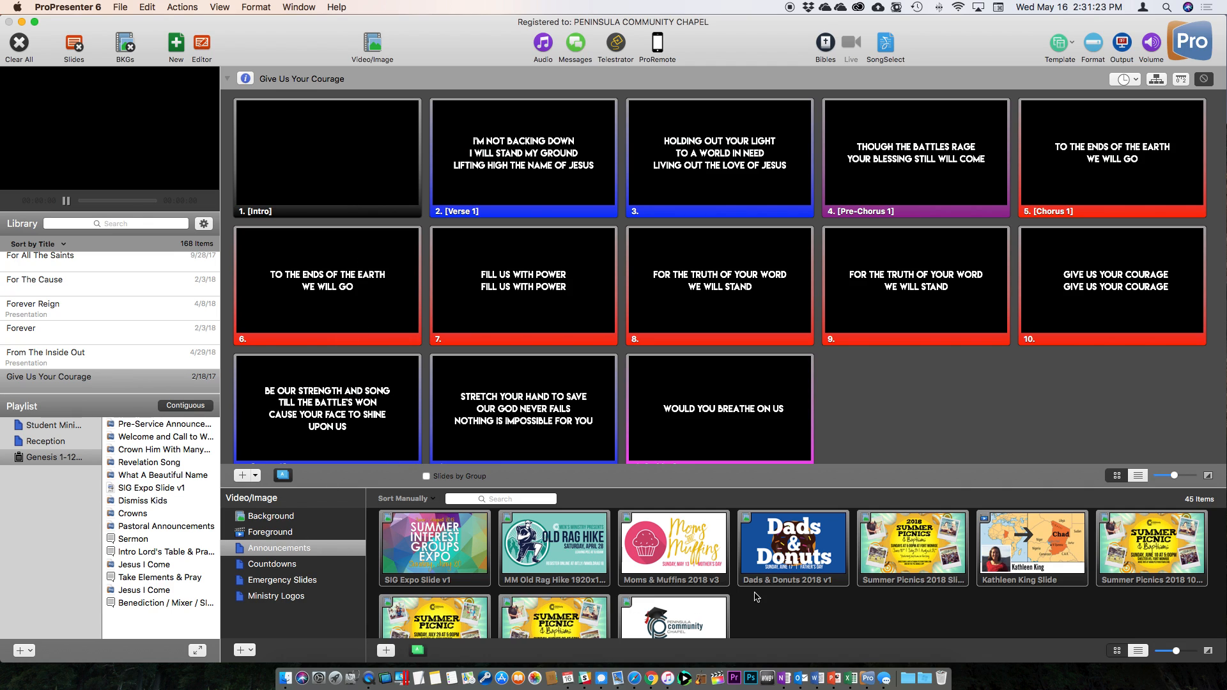
scroll(746, 587, "down", 3)
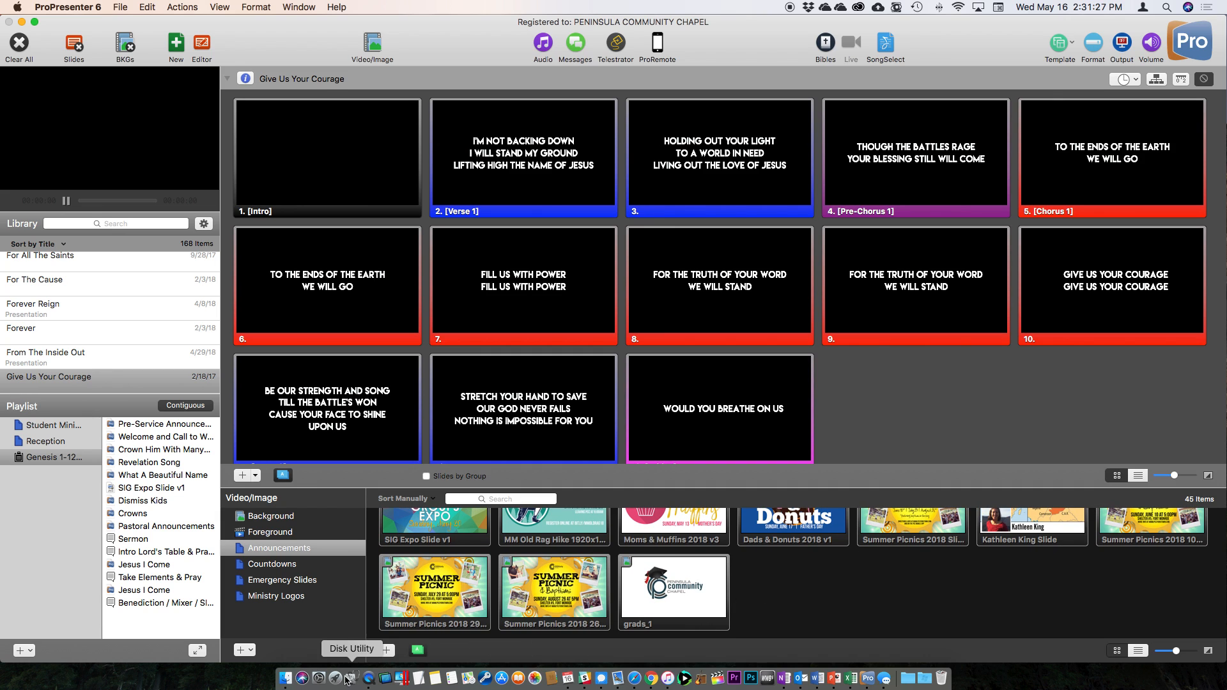
left_click(284, 679)
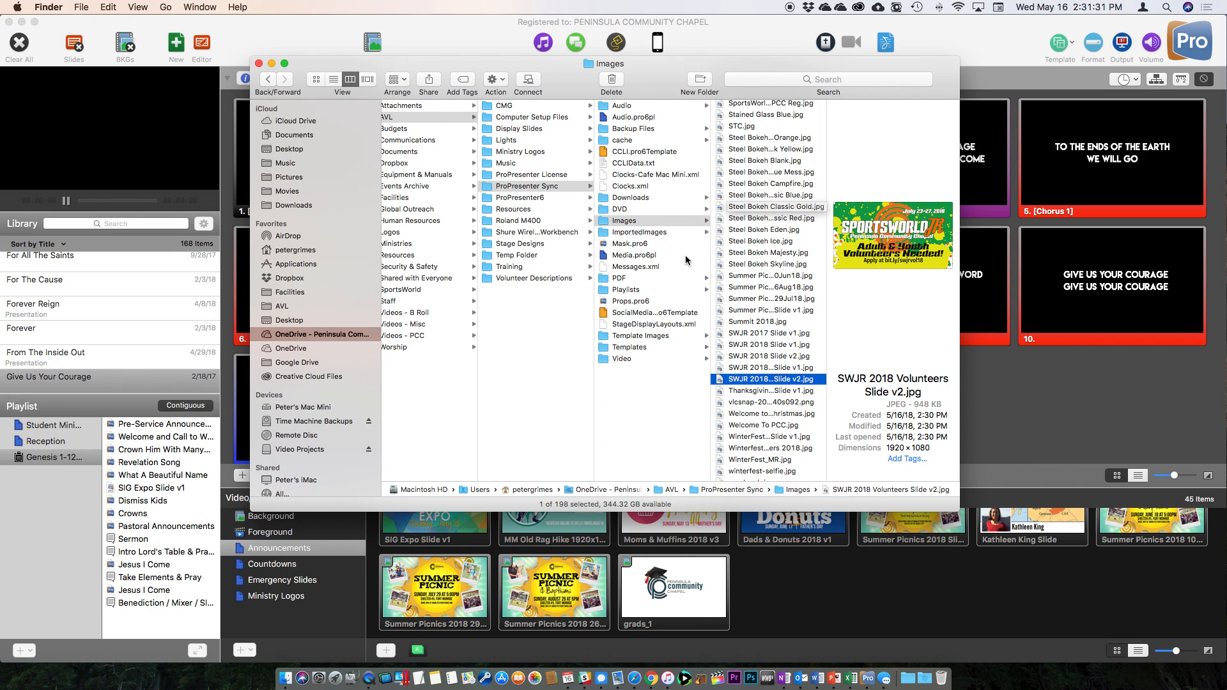
Drag SWJR 2018 Volunteers Slide v2.jpg into ProPresenter's Announcements bin, making 46 items.
left_click_drag(743, 383, 800, 591)
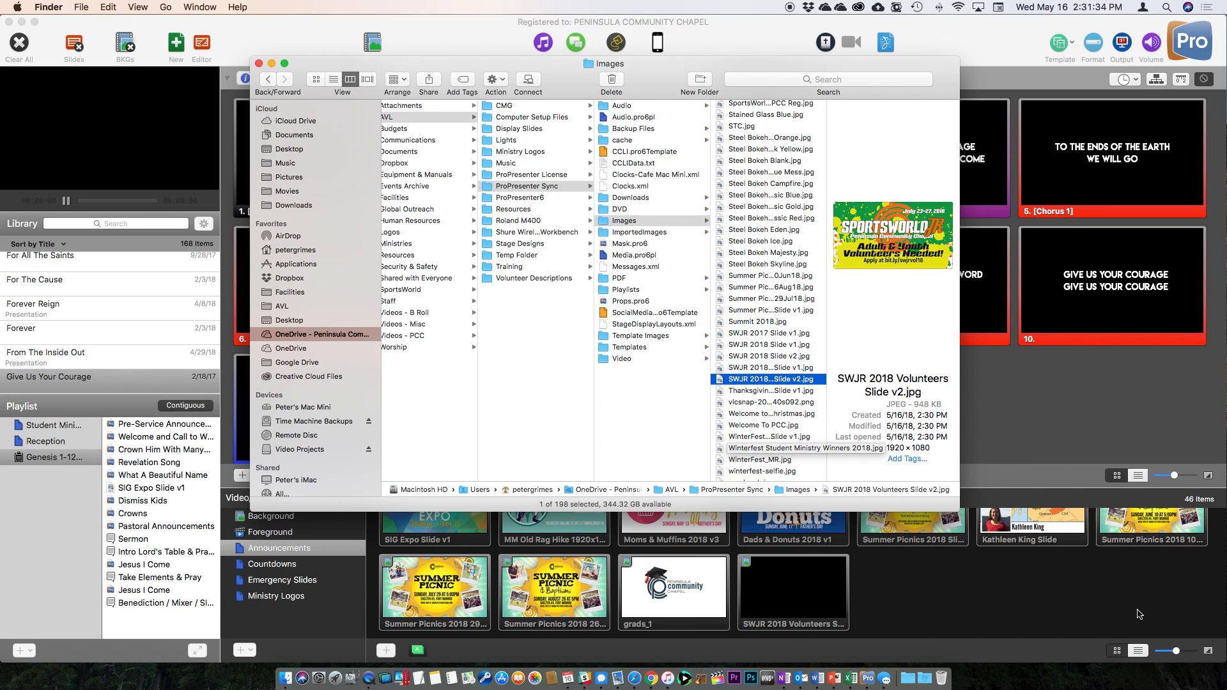
left_click(963, 598)
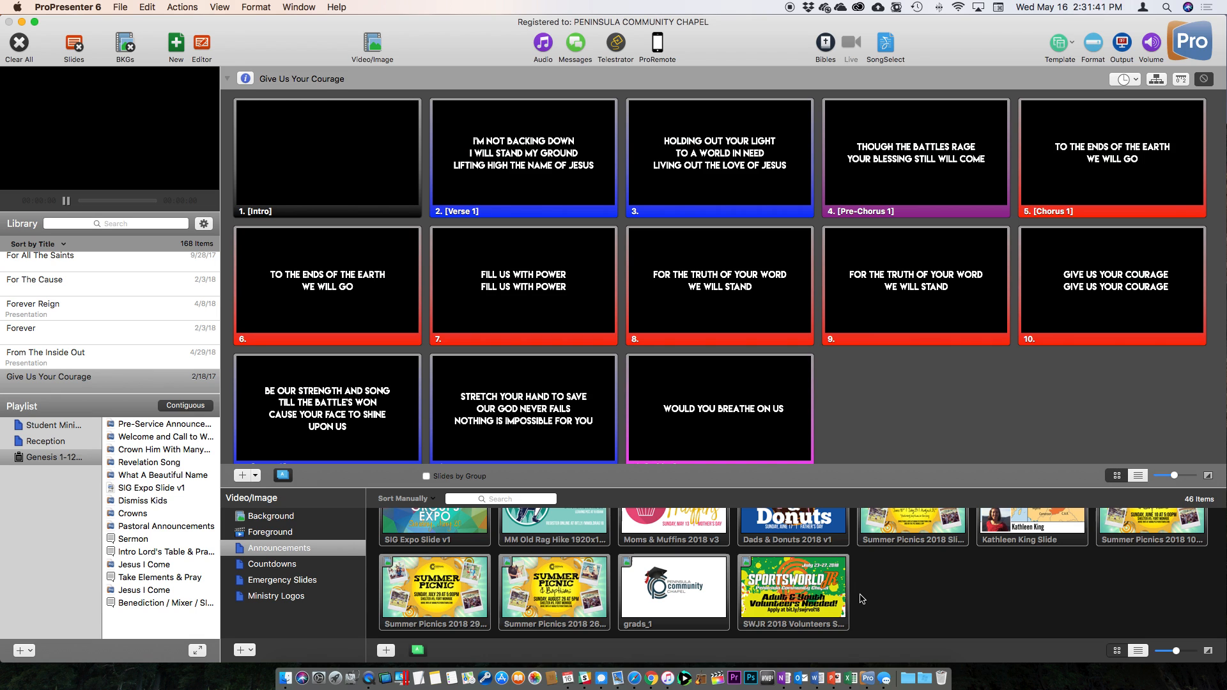
Open the ProPresenter Sync Video folder, widen its column, and preview the Mother's Day and Pre-Service Countdown videos.
left_click(285, 678)
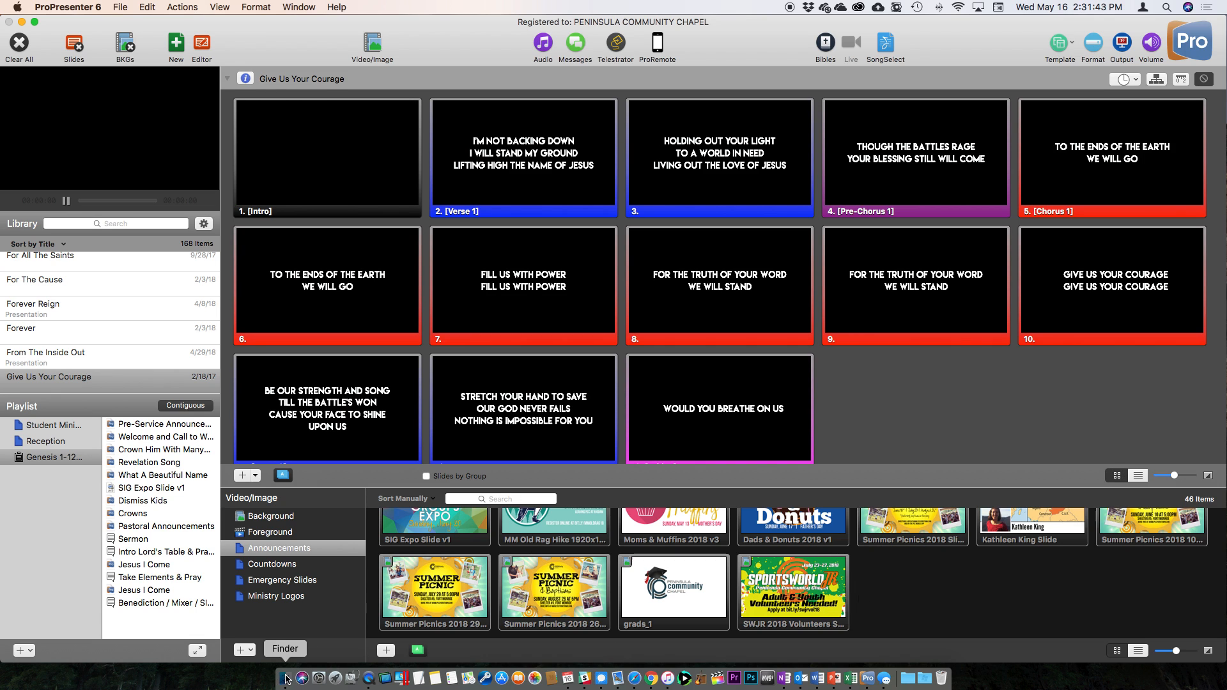
scroll(741, 332, "up", 15)
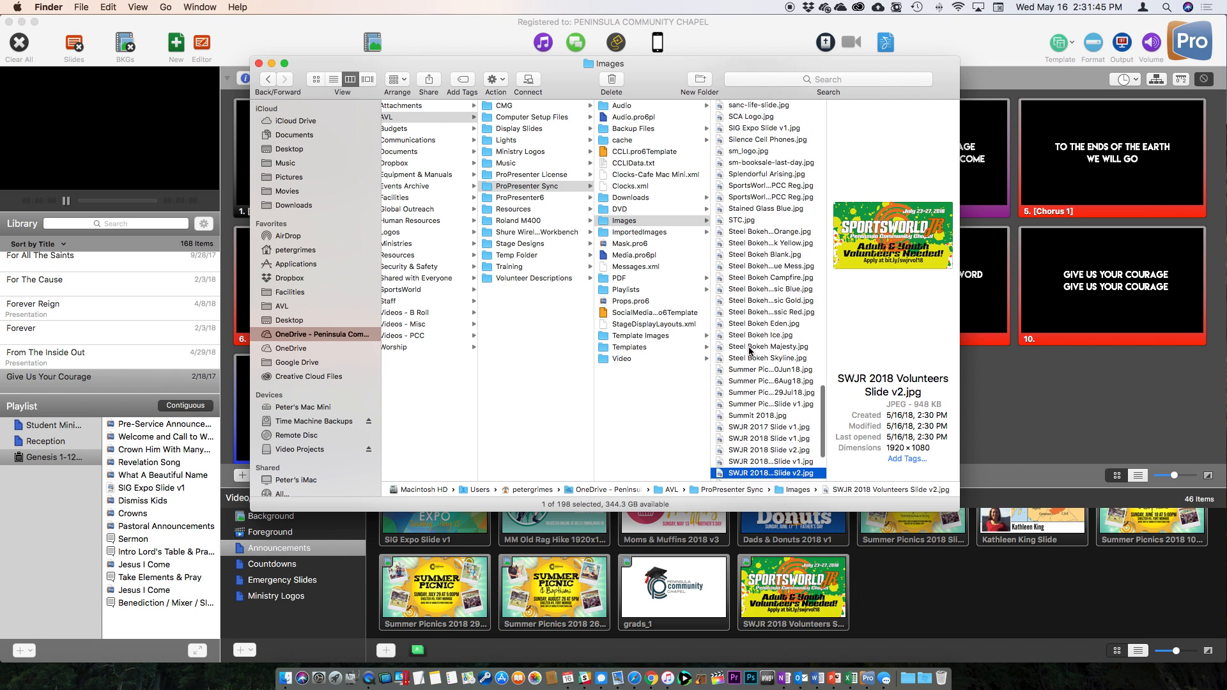
scroll(750, 351, "down", 15)
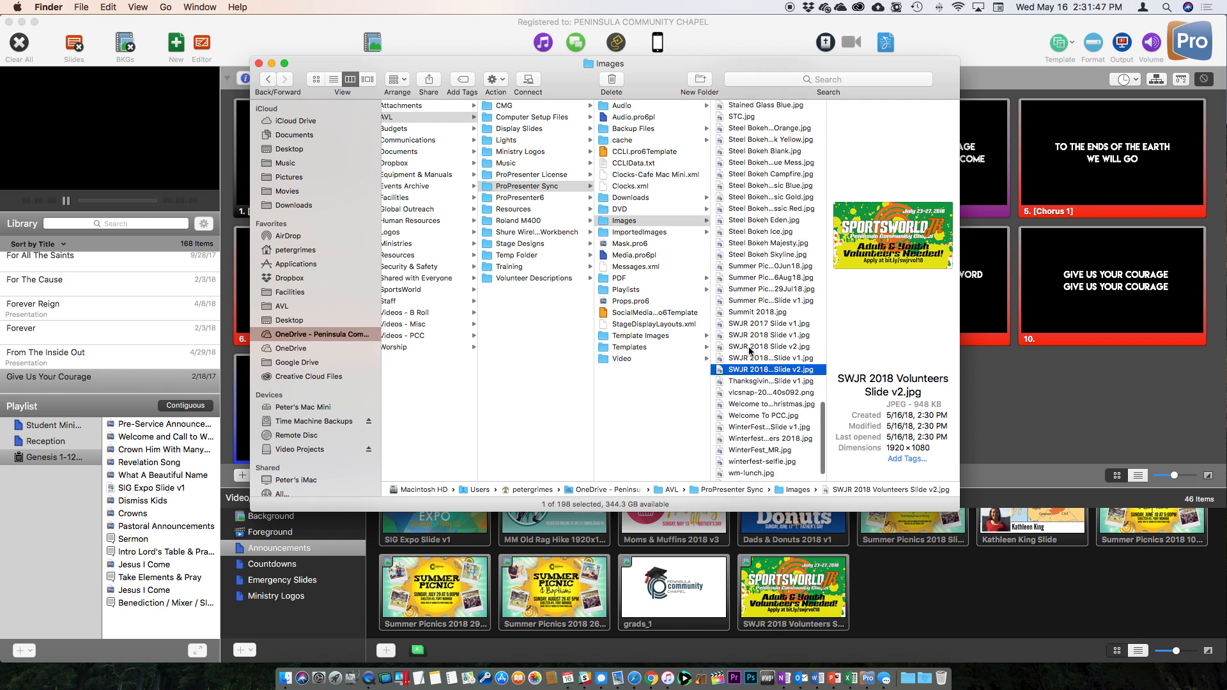
left_click(659, 359)
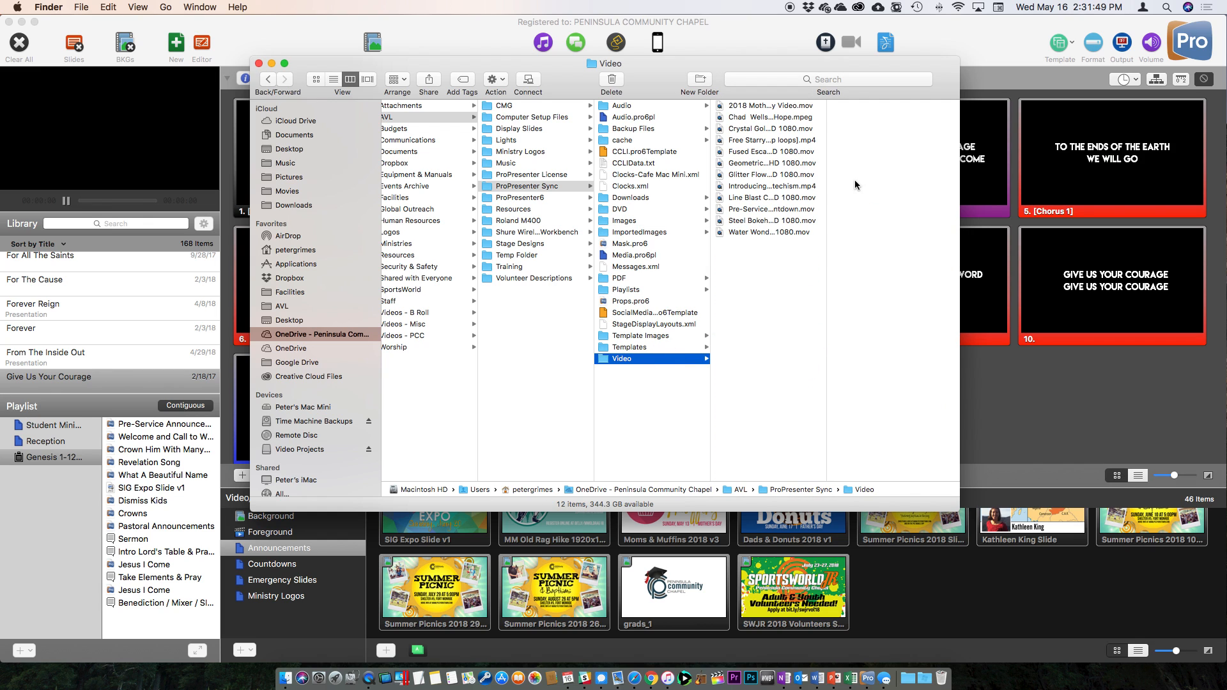
double_click(826, 244)
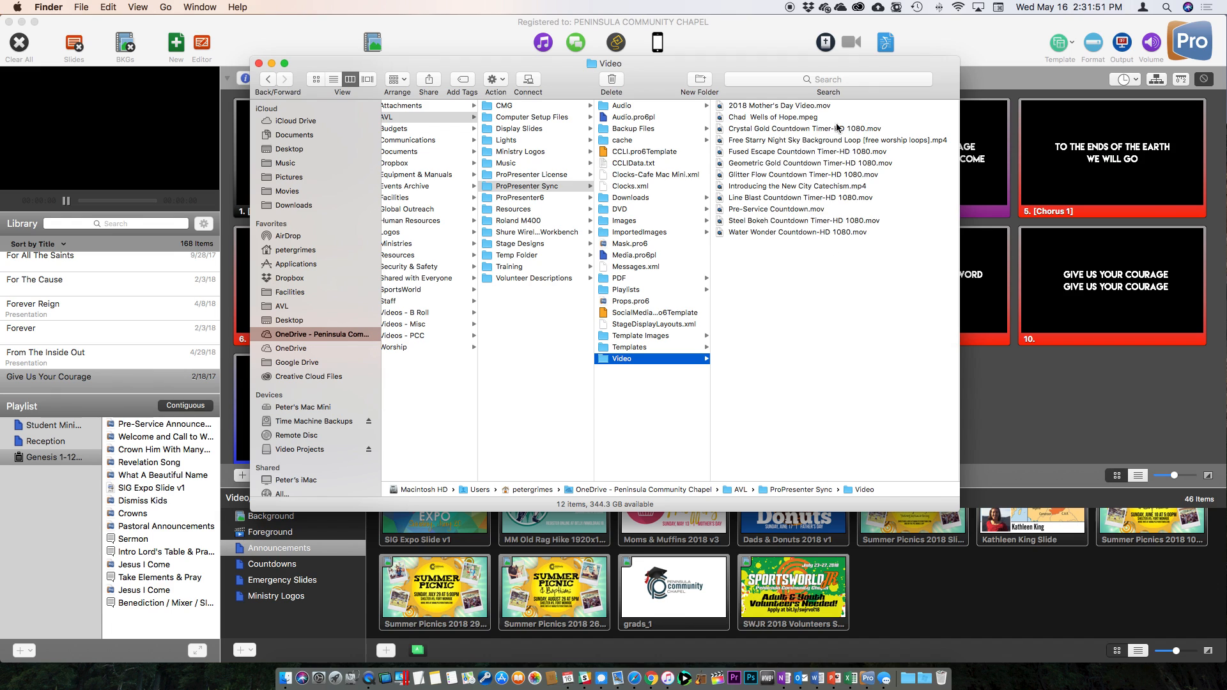
left_click(847, 106)
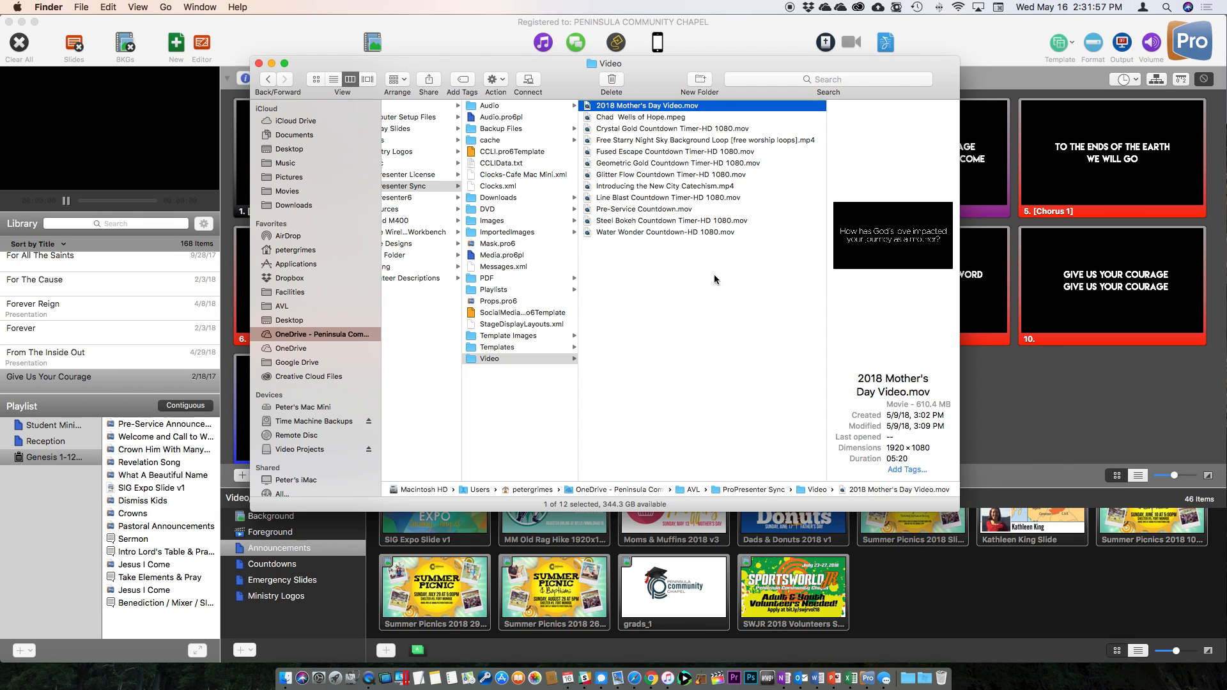
left_click(648, 210)
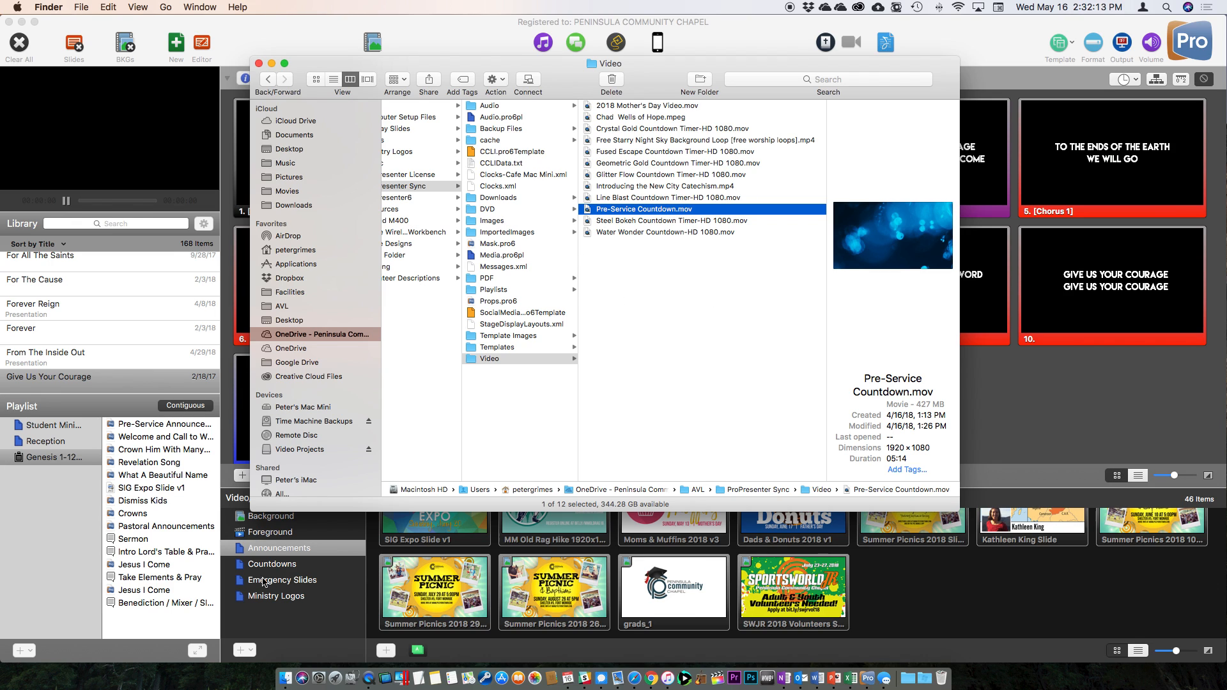
Check the three videos in ProPresenter's Foreground bin, then return to the Finder Video folder.
left_click(302, 536)
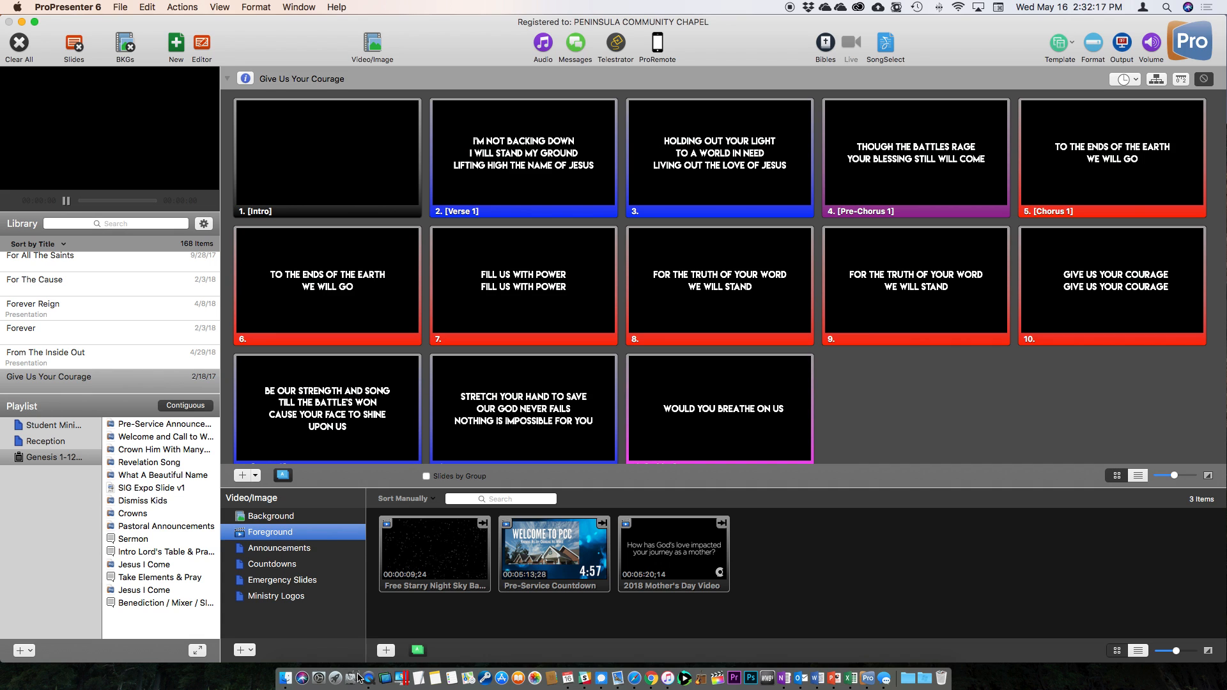
left_click(284, 677)
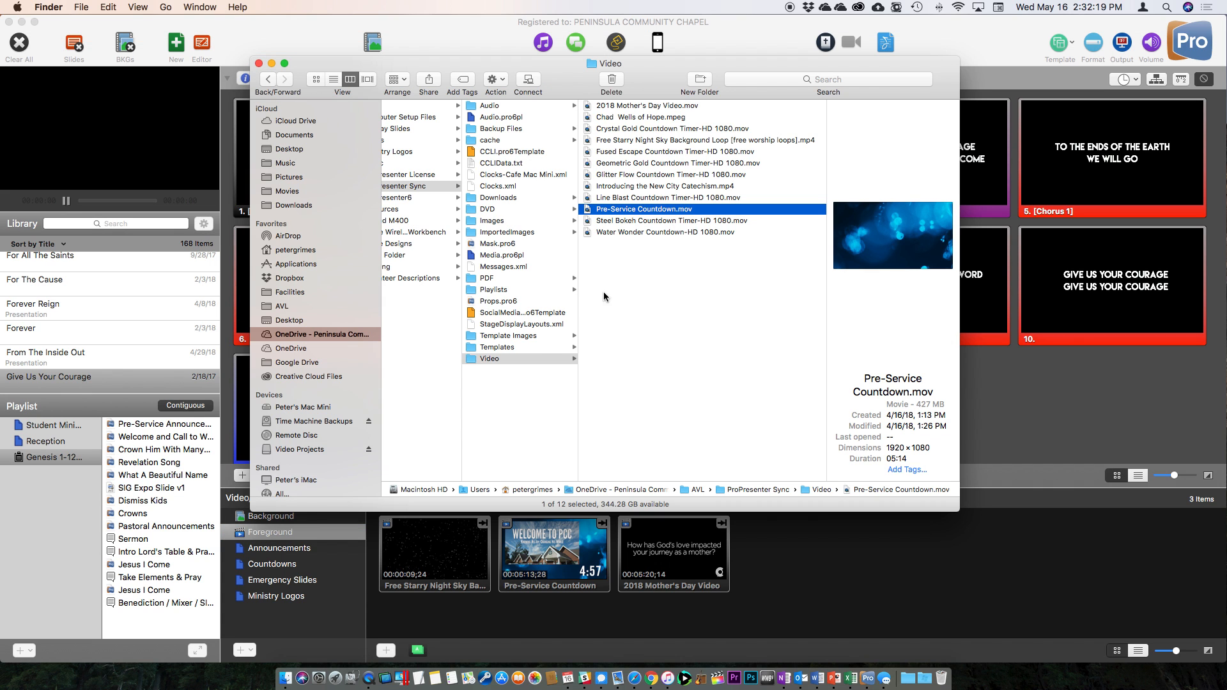
scroll(603, 291, "left", 5)
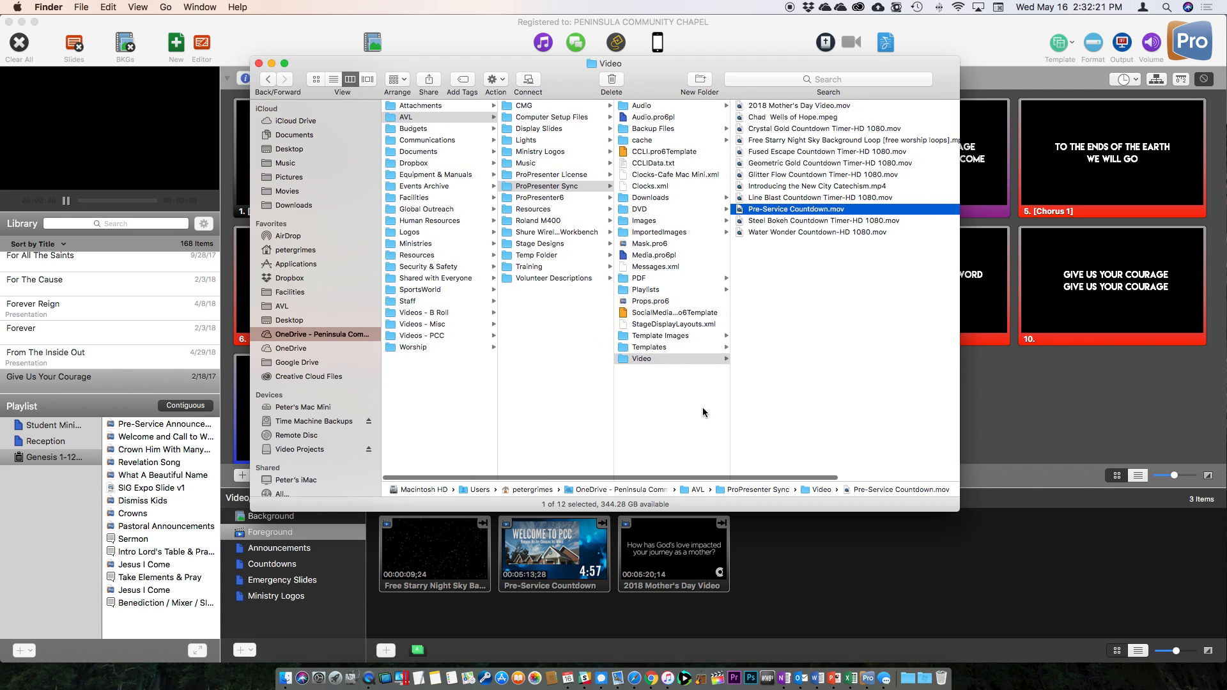